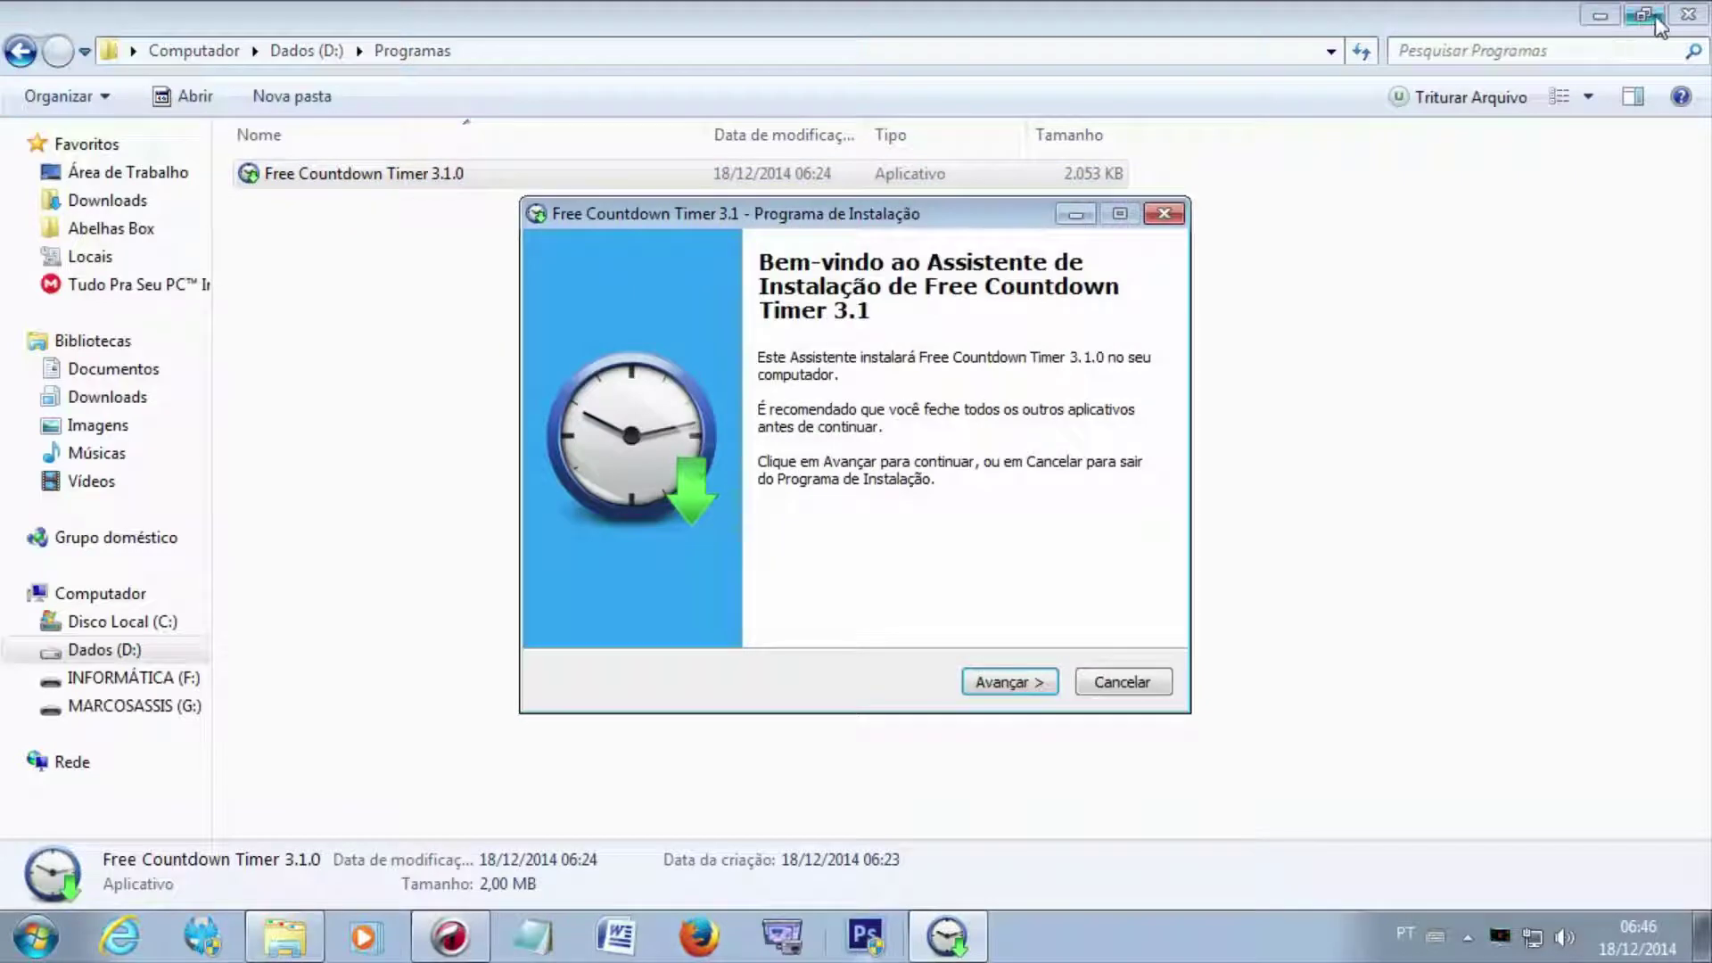
Install Free Countdown Timer 3.1 with a desktop icon, skip the Hot Alarm Clock website, and launch the program on finishing.
{"action": "left_click", "coordinate": [1599, 15]}
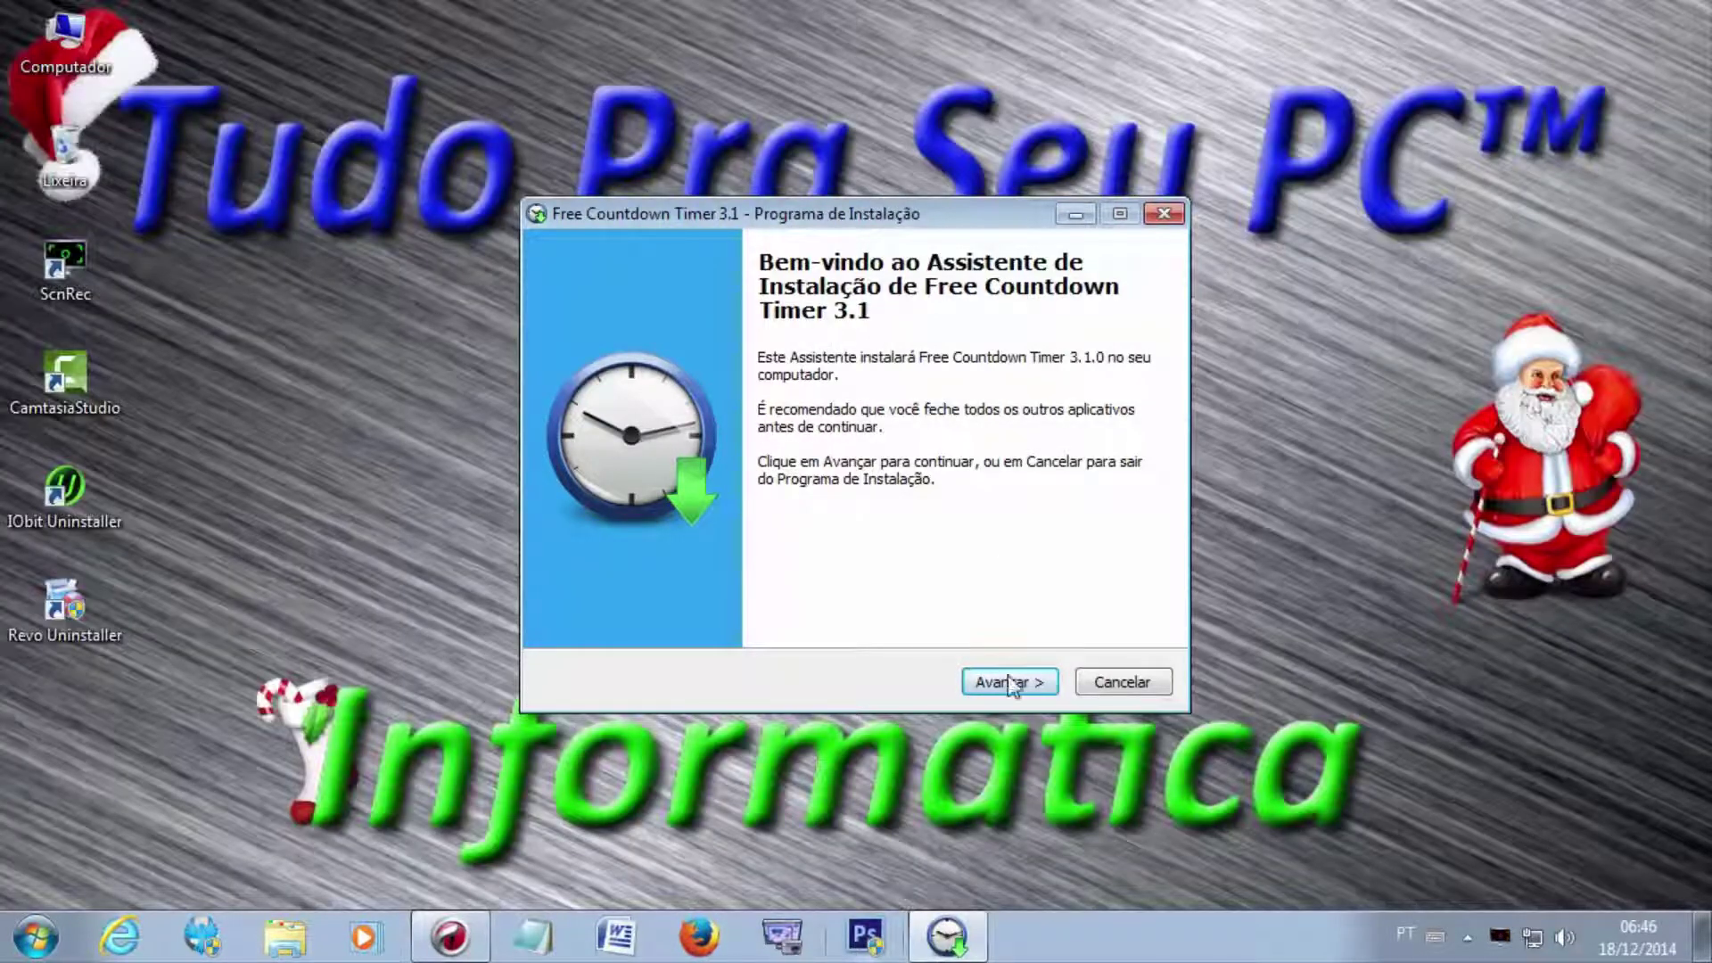
{"action": "left_click", "coordinate": [1010, 683]}
{"action": "left_click", "coordinate": [1010, 683]}
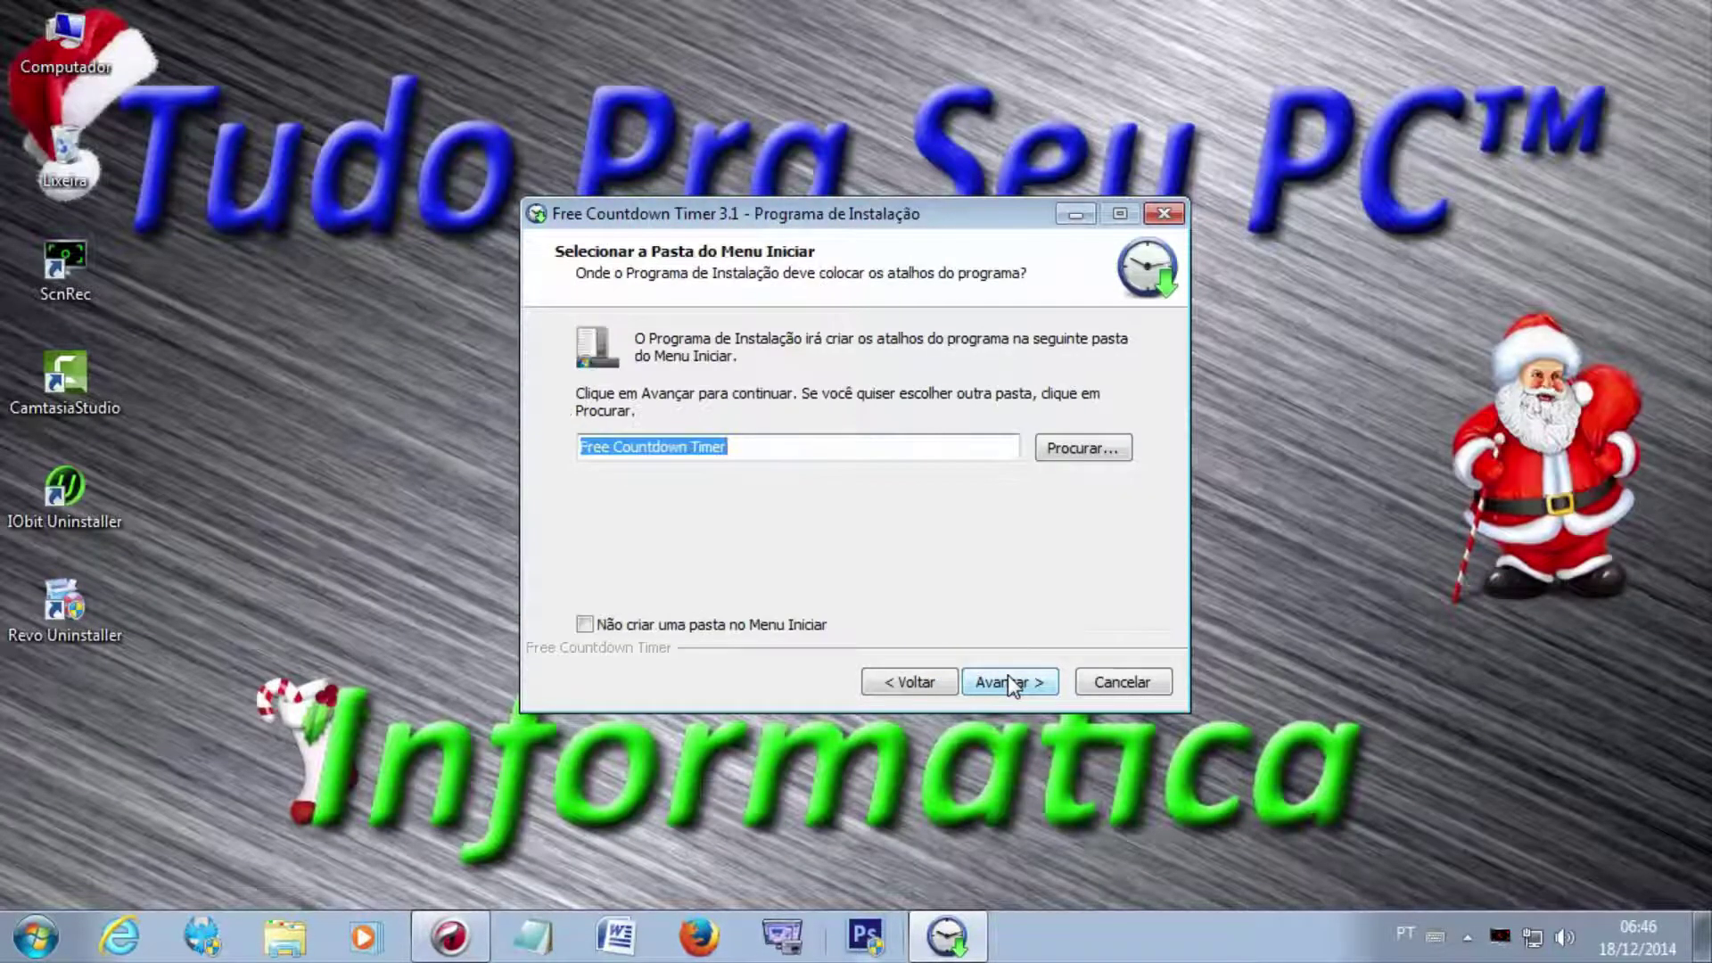
{"action": "left_click", "coordinate": [1010, 683]}
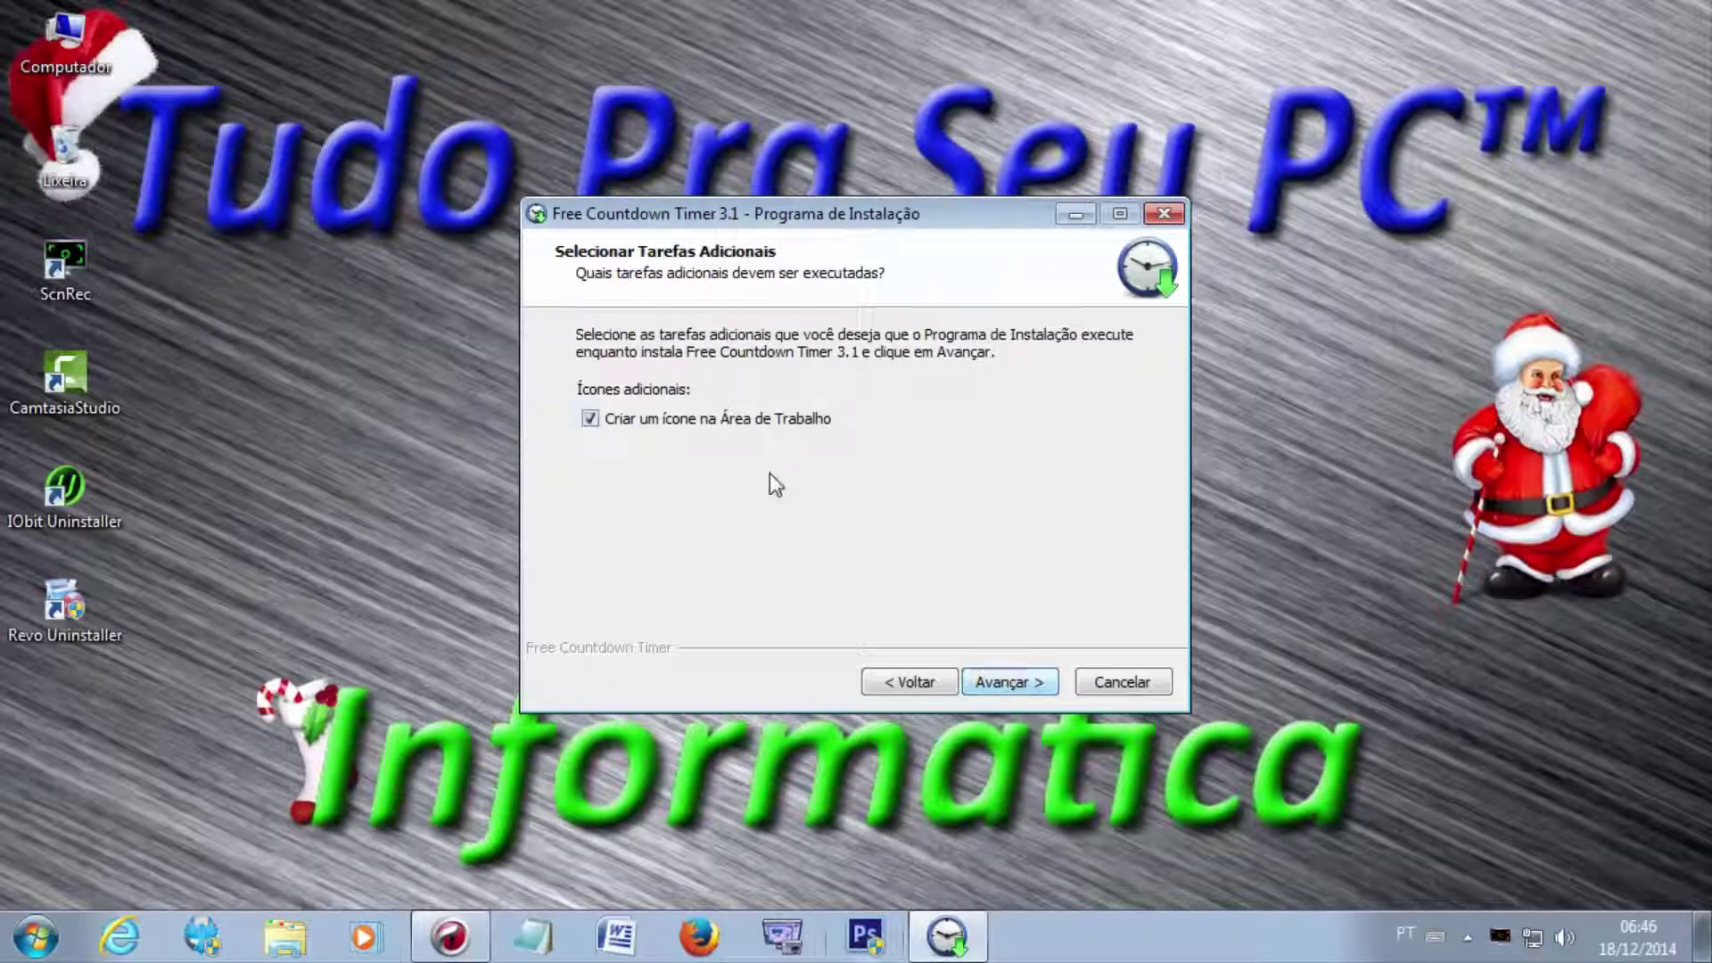
{"action": "left_click", "coordinate": [1004, 684]}
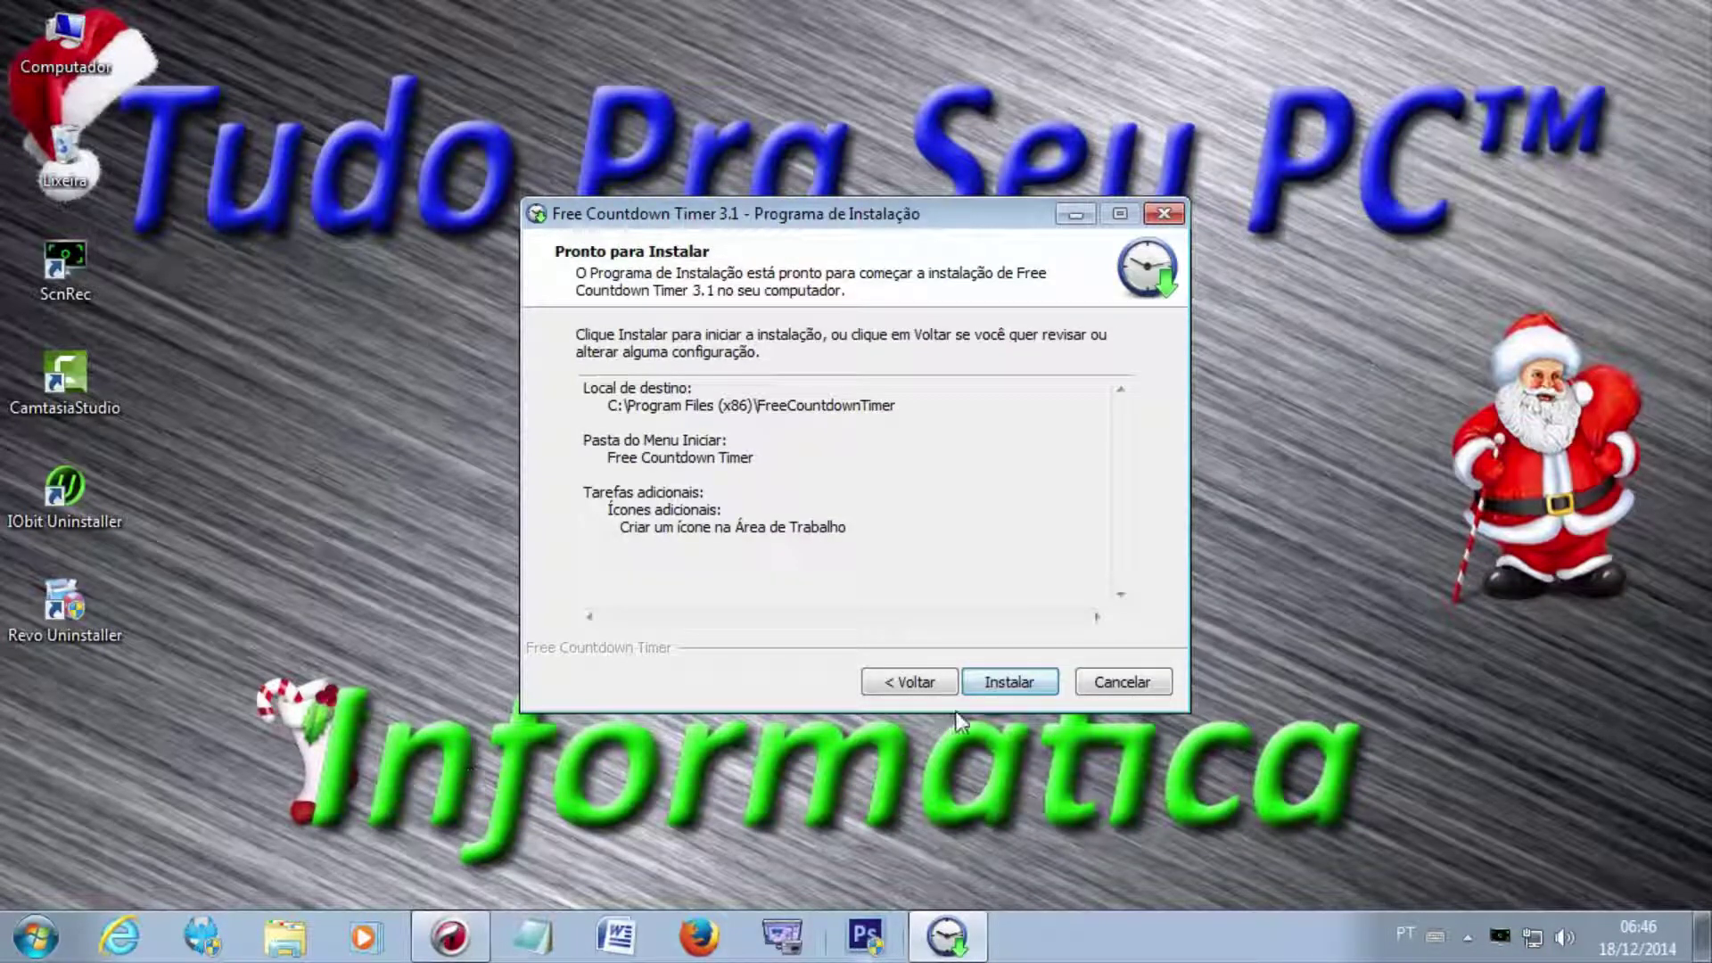
{"action": "left_click", "coordinate": [998, 687]}
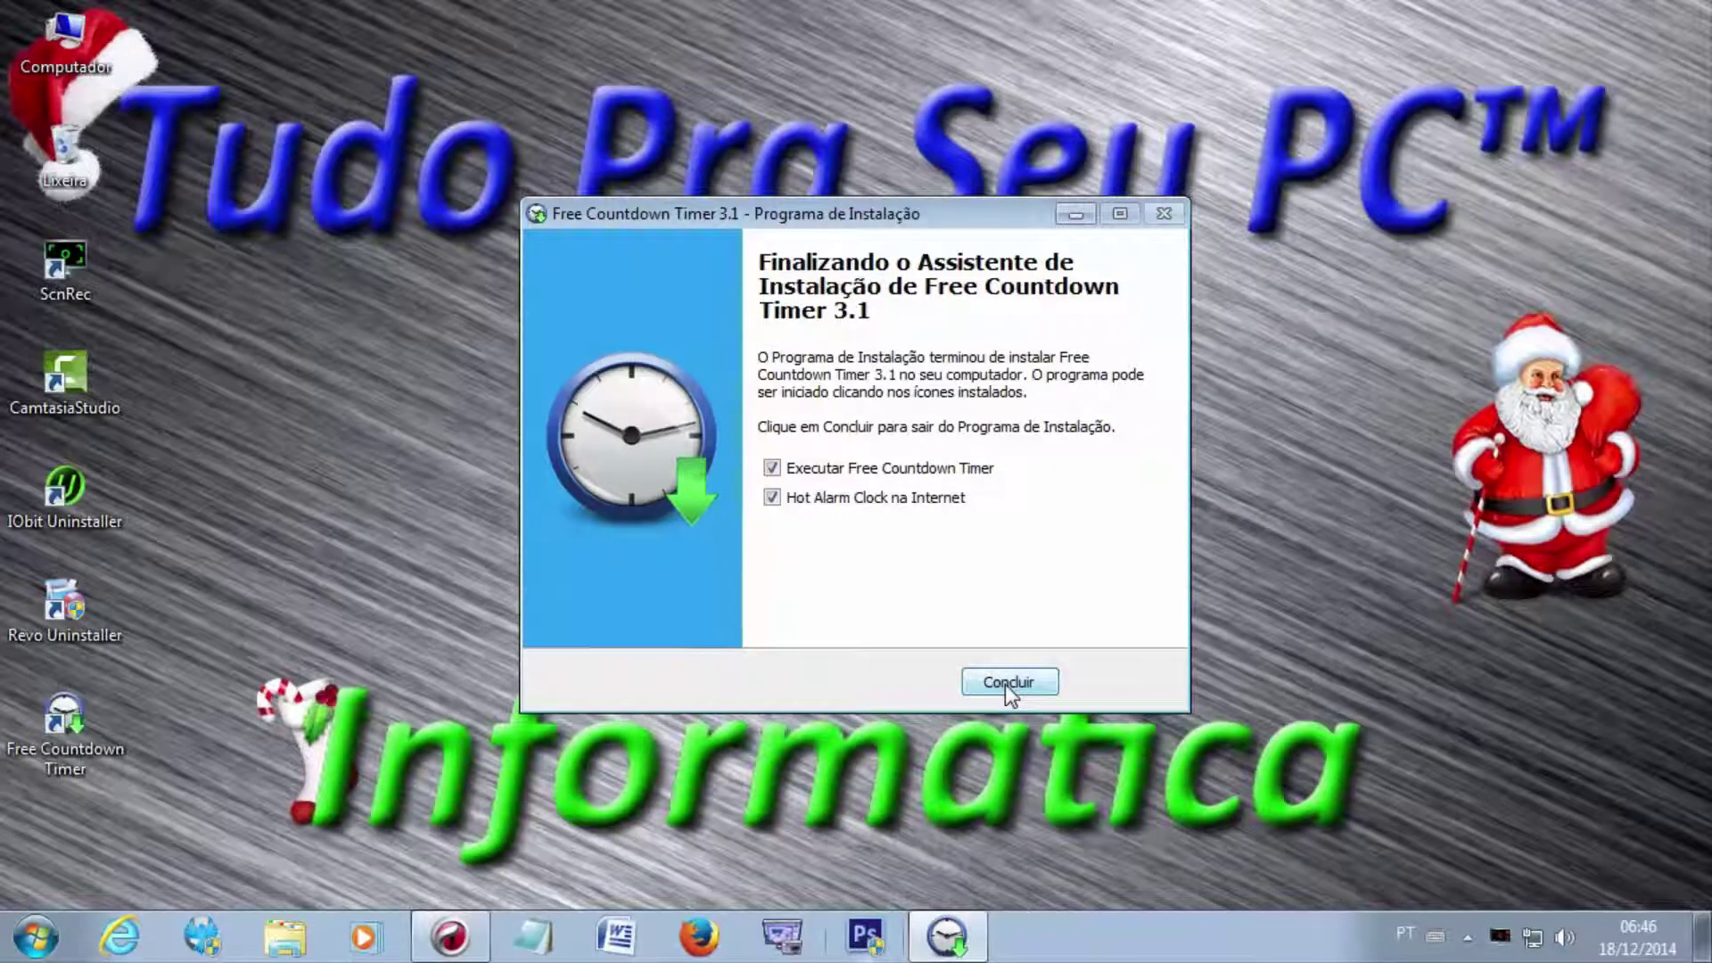
{"action": "left_click", "coordinate": [839, 497]}
{"action": "left_click", "coordinate": [1030, 684]}
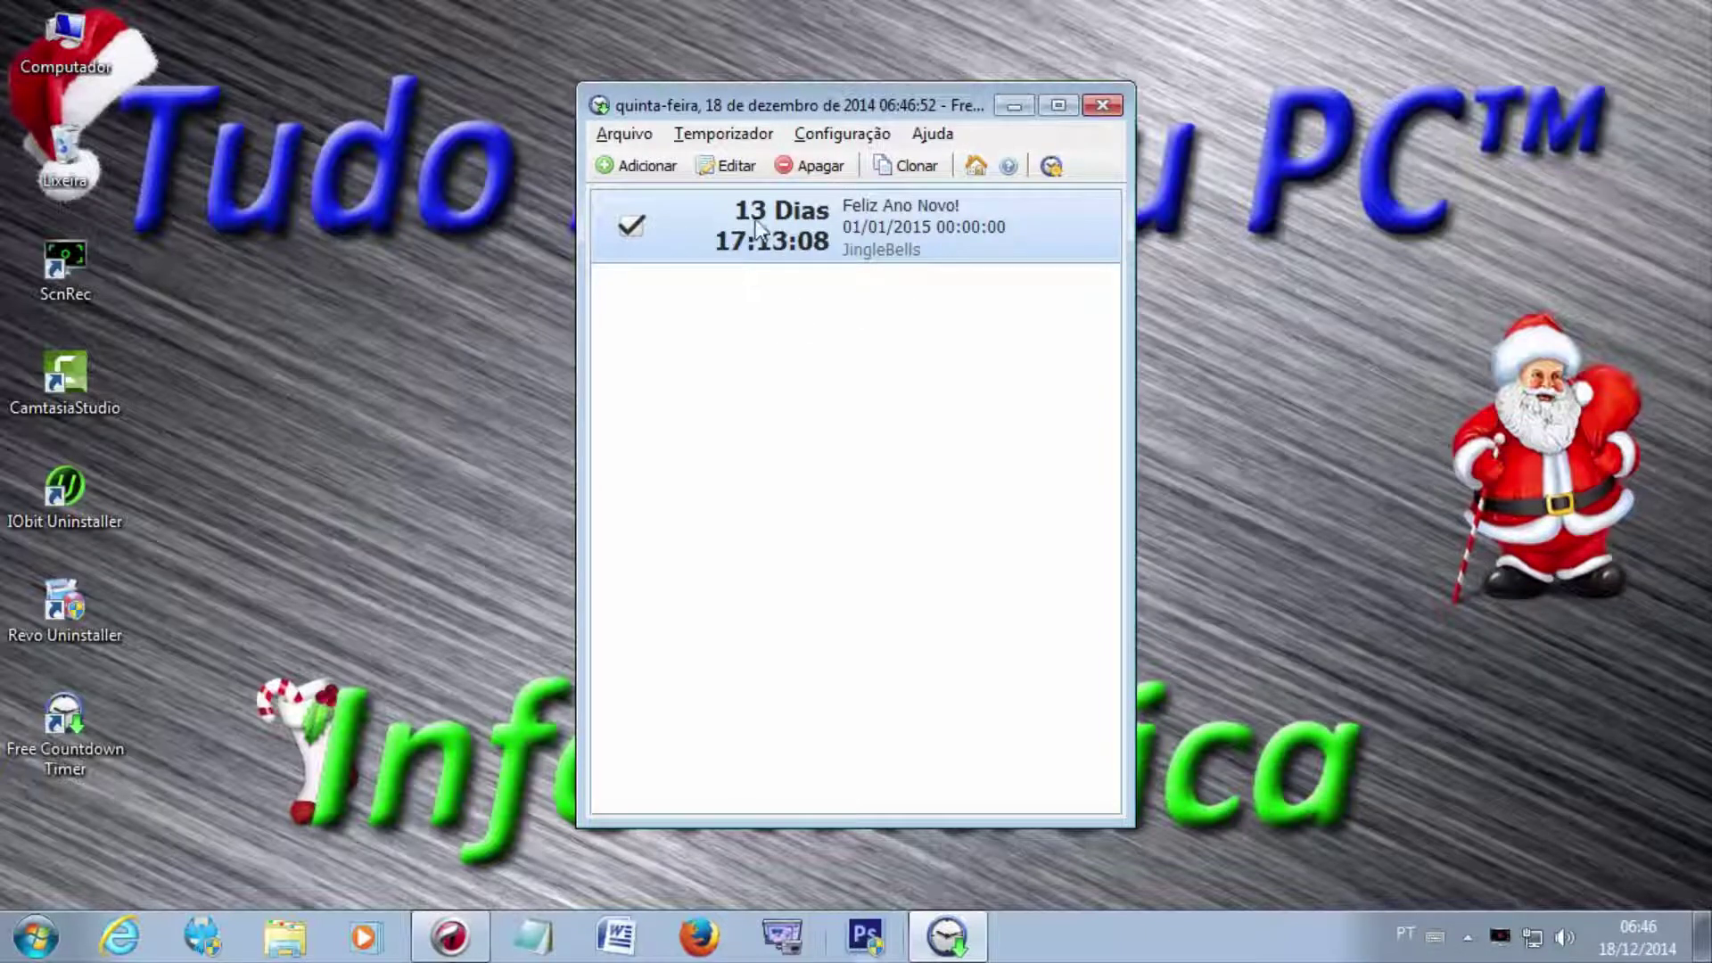
Delete the existing "Feliz Ano Novo!" timer and confirm the deletion.
{"action": "left_click", "coordinate": [808, 169]}
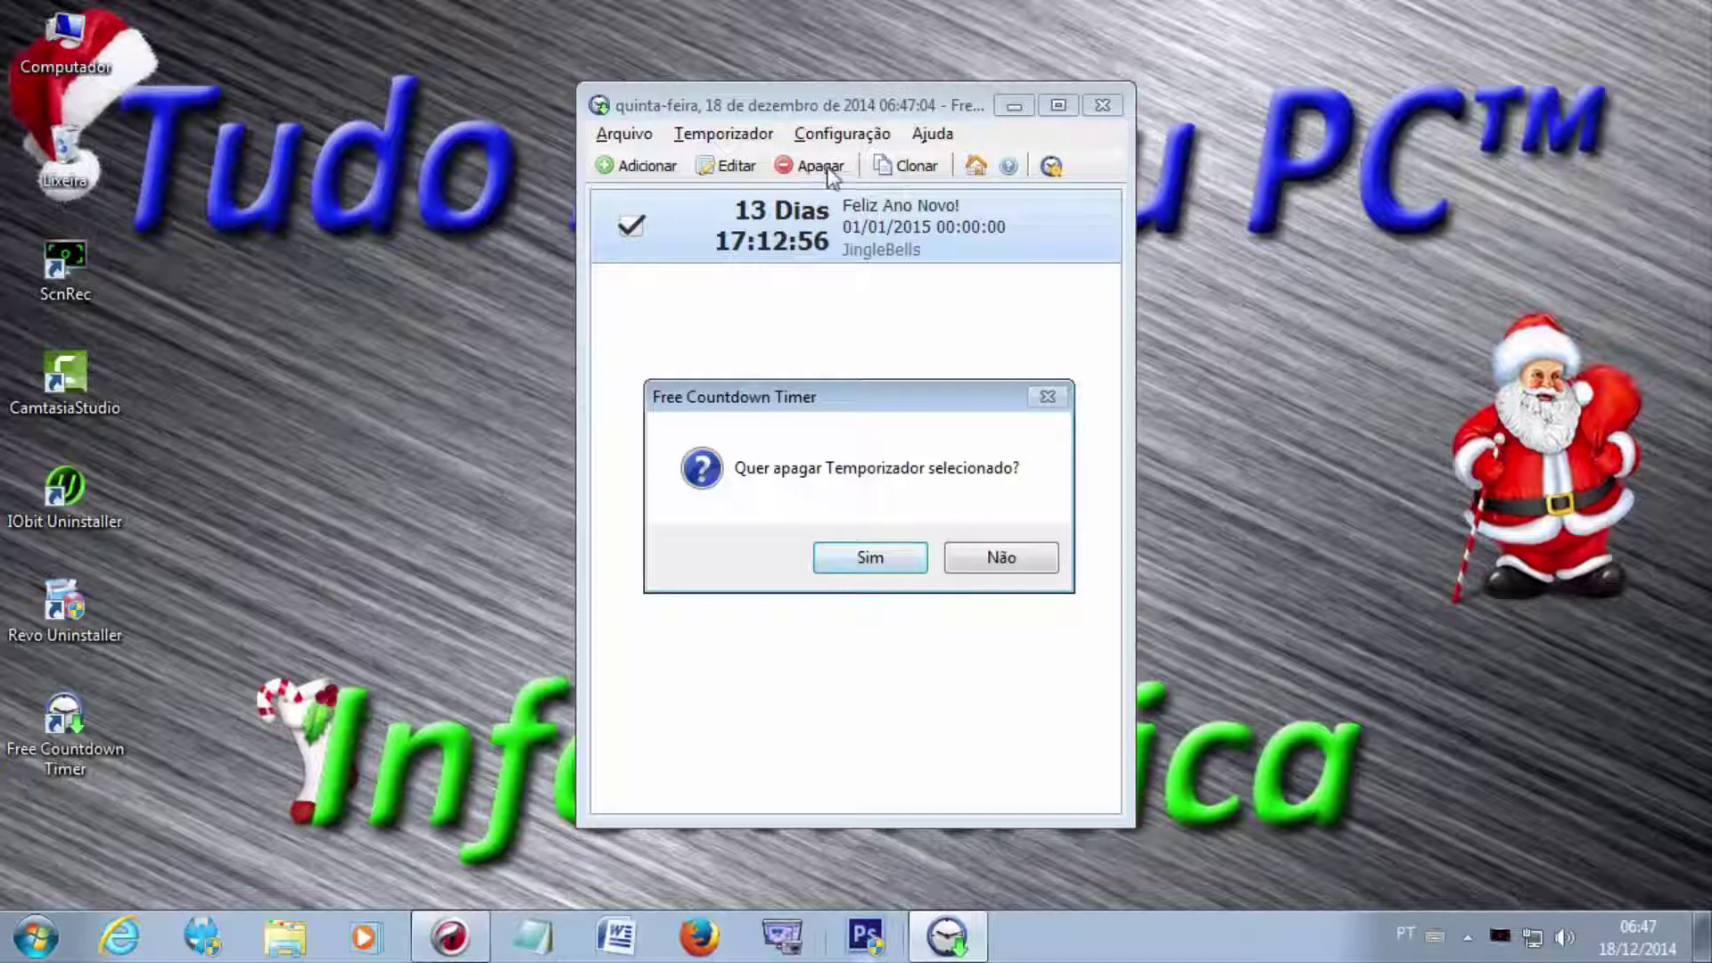
{"action": "left_click", "coordinate": [902, 580]}
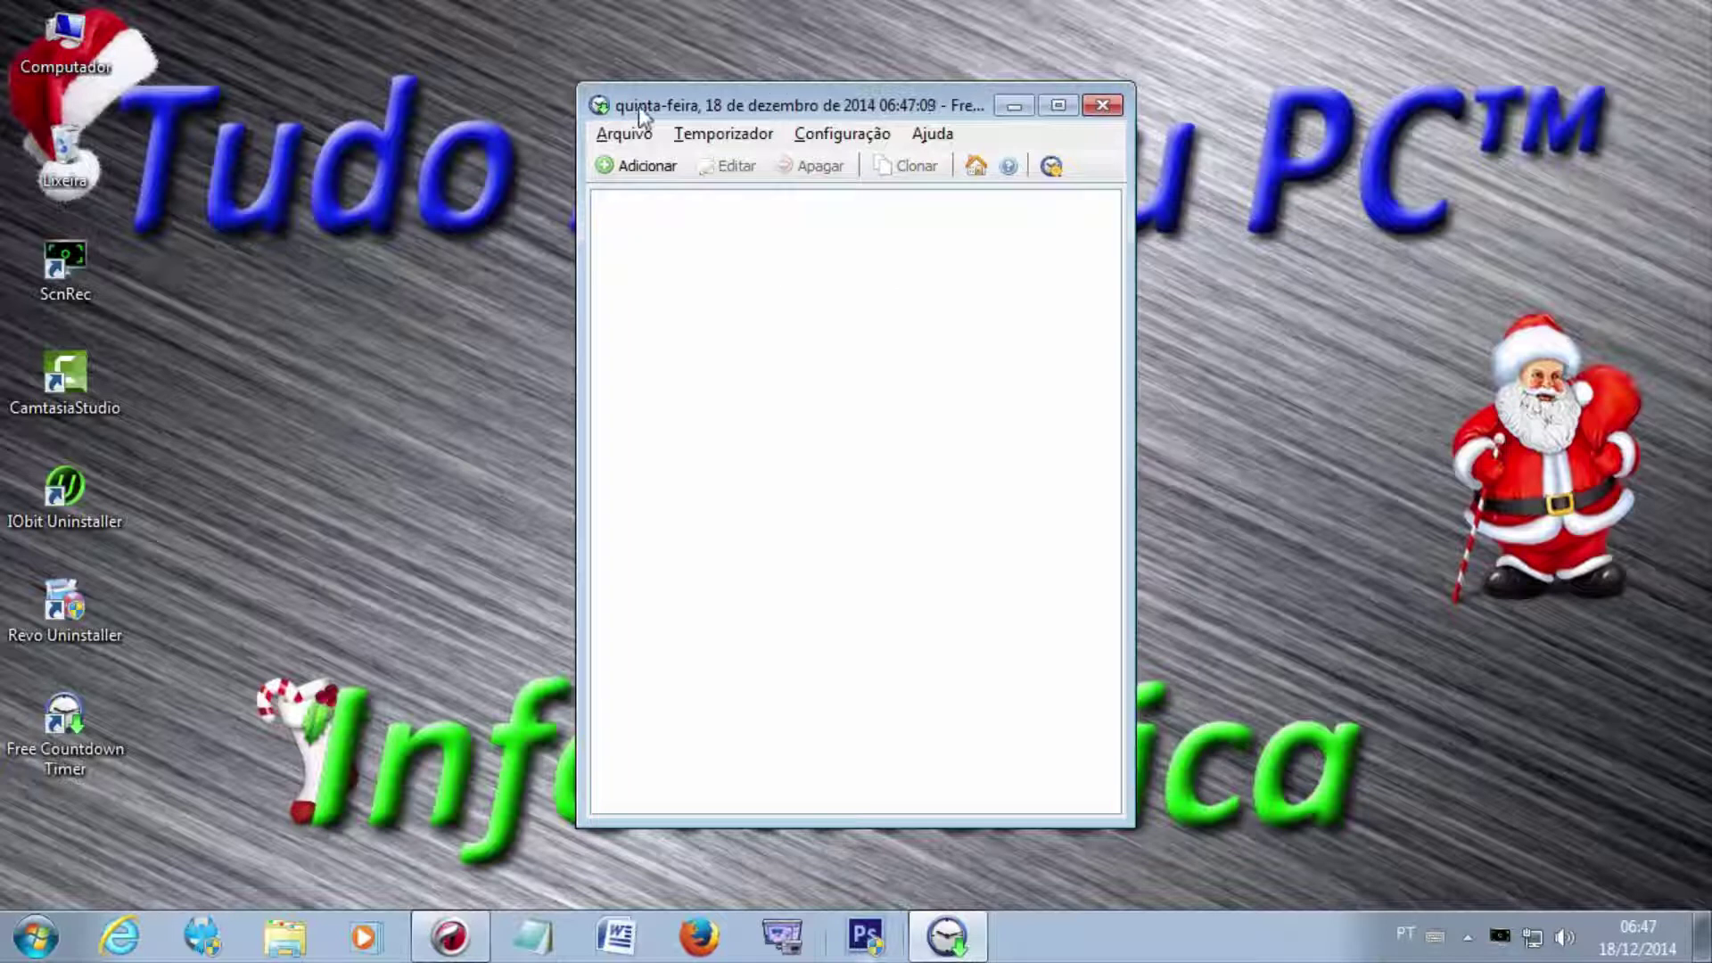
Start a new counter timer of 5 minutes labelled "Ir para Trabalho", with the timer stopping at zero.
{"action": "left_click", "coordinate": [675, 160]}
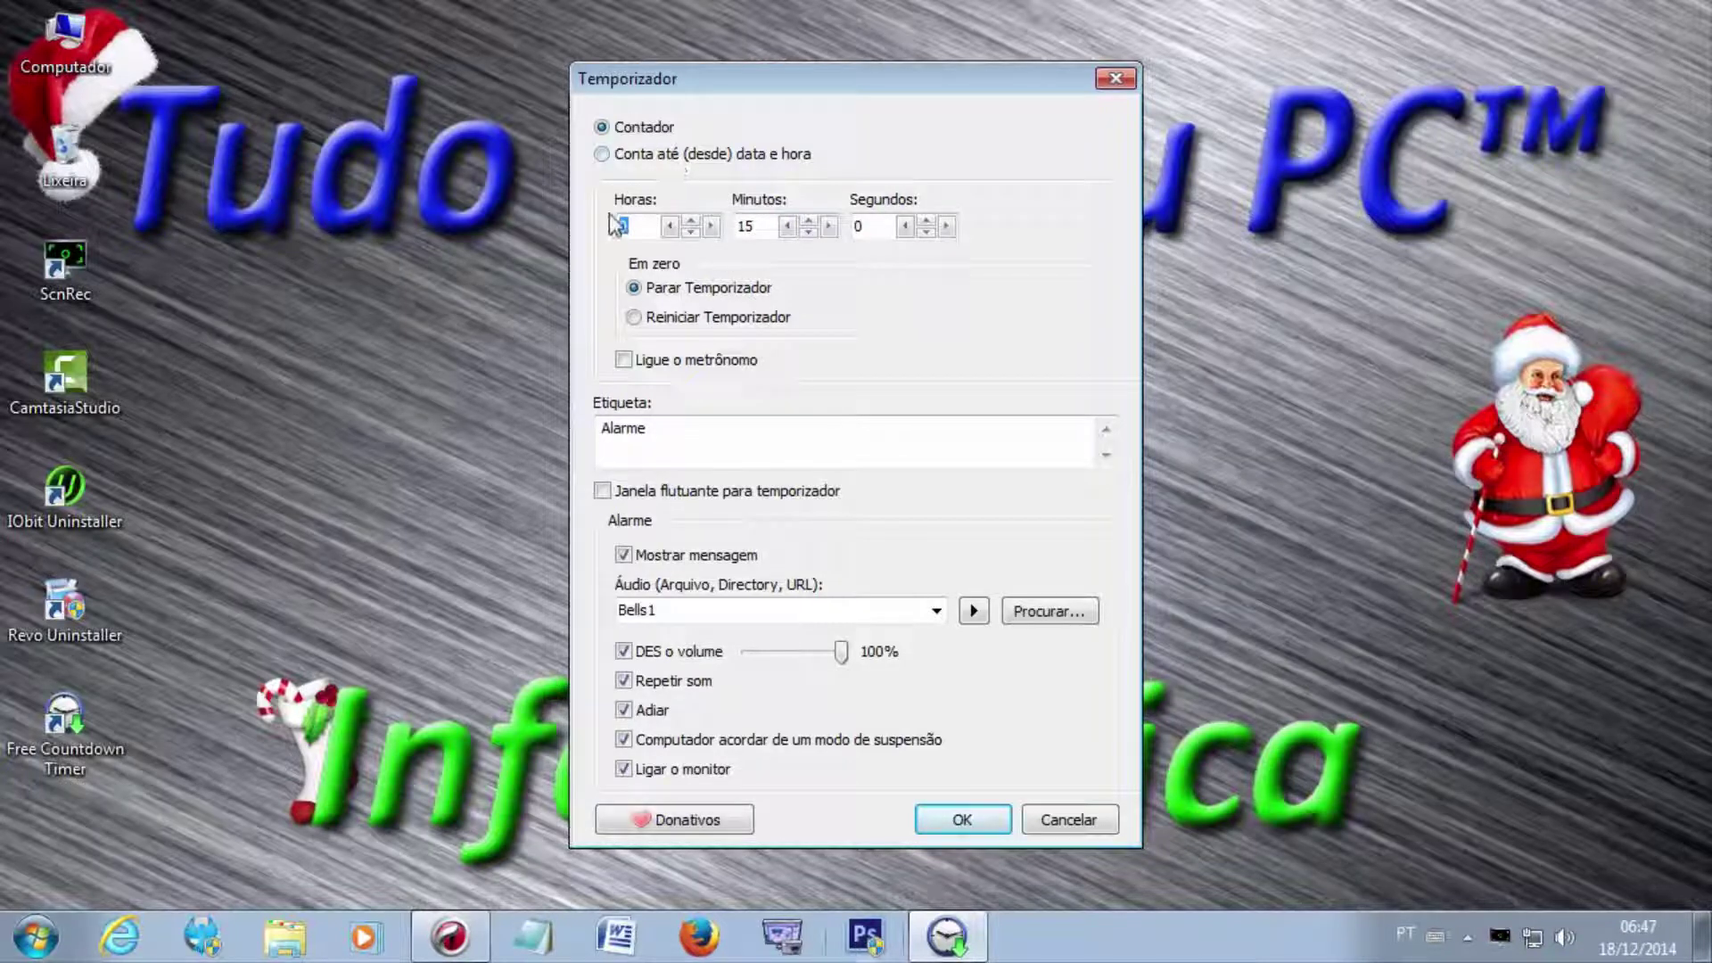
{"action": "double_click", "coordinate": [767, 226]}
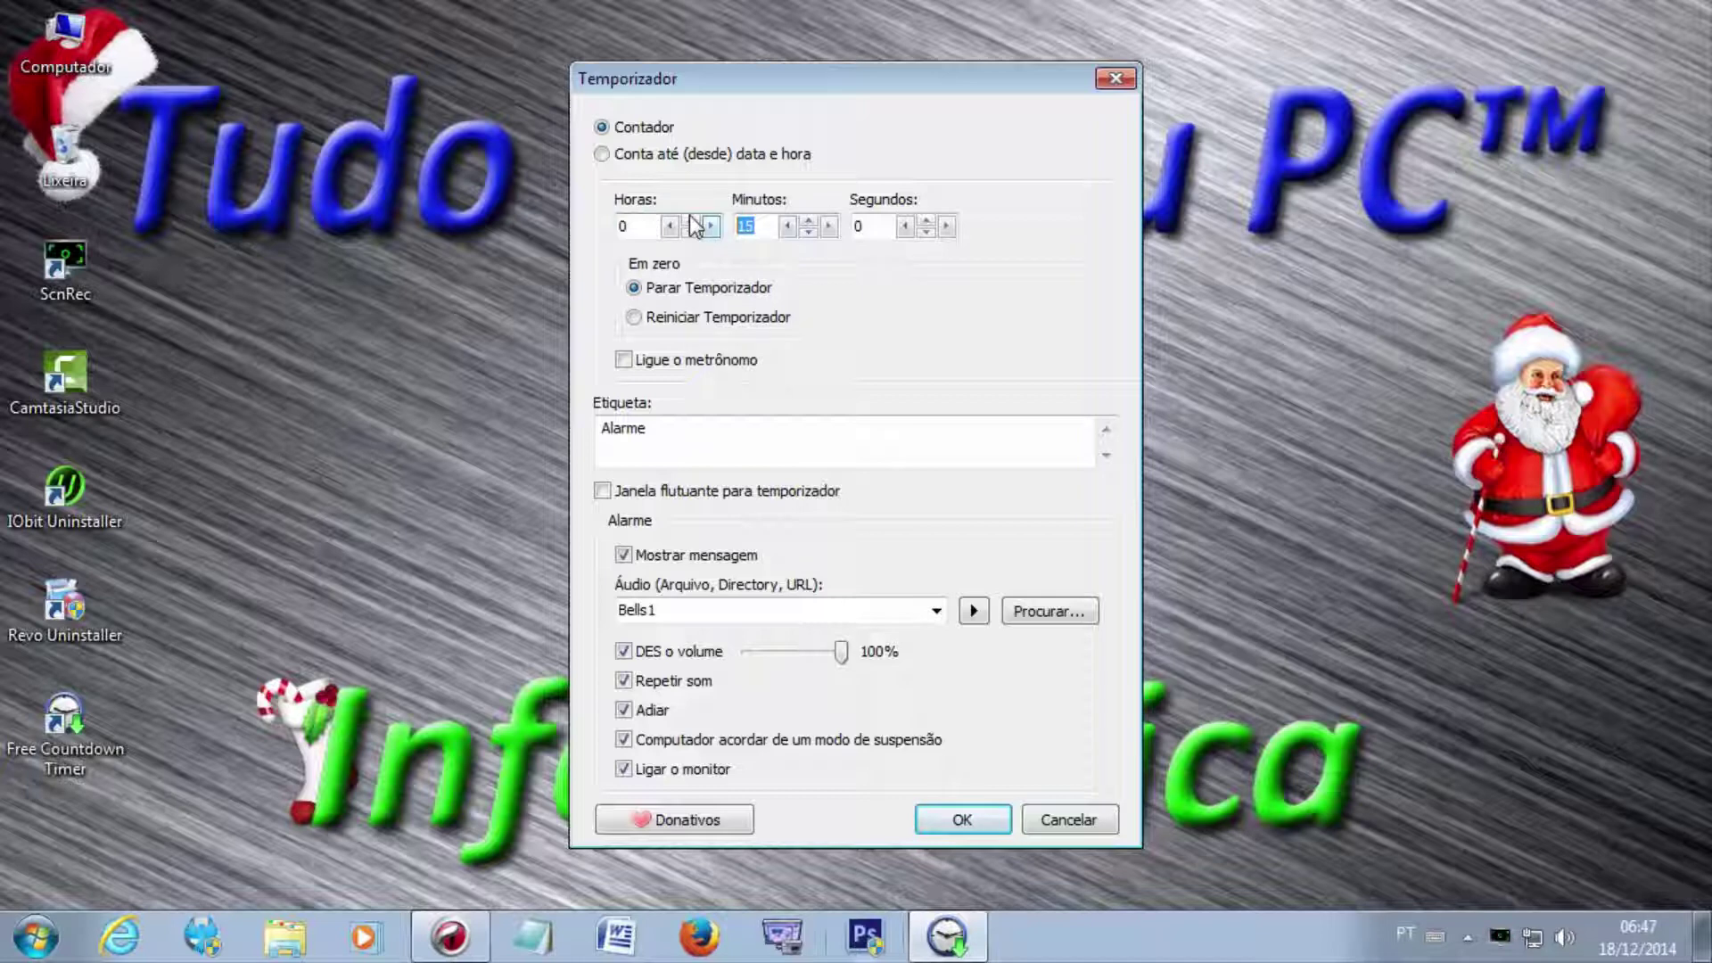
{"action": "type", "text": "5"}
{"action": "left_click_drag", "start_coordinate": [657, 432], "coordinate": [572, 450]}
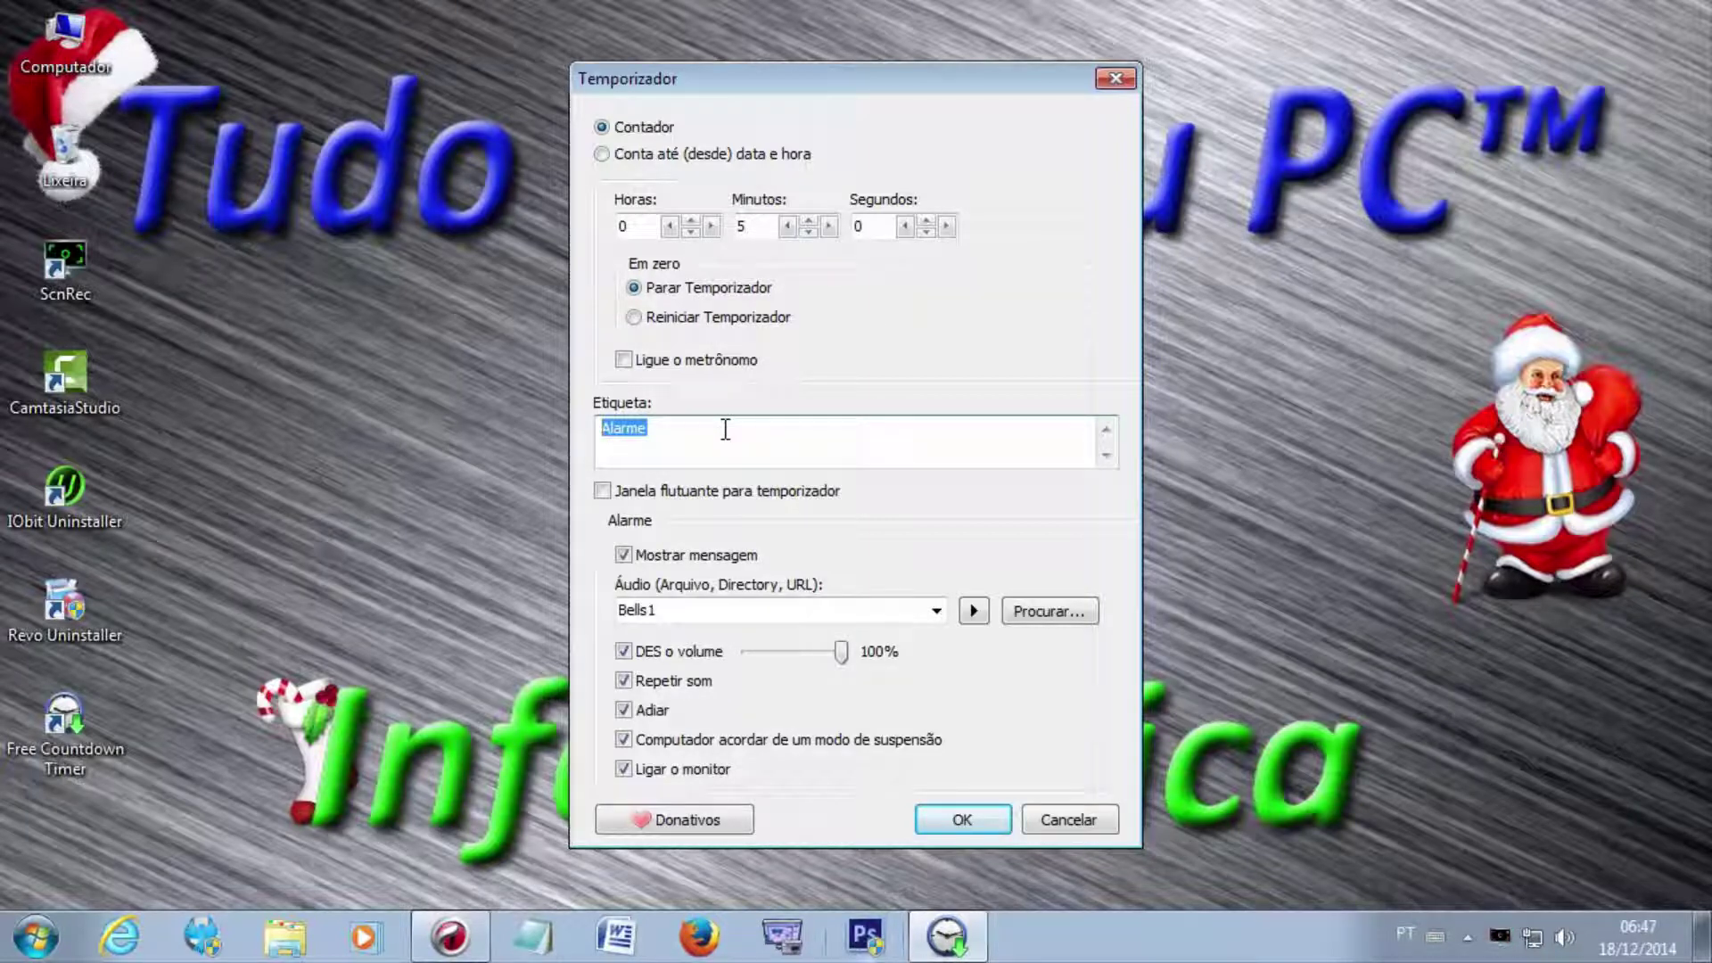
{"action": "key", "text": "BackSpace"}
{"action": "type", "text": "Ir para Trabalho"}
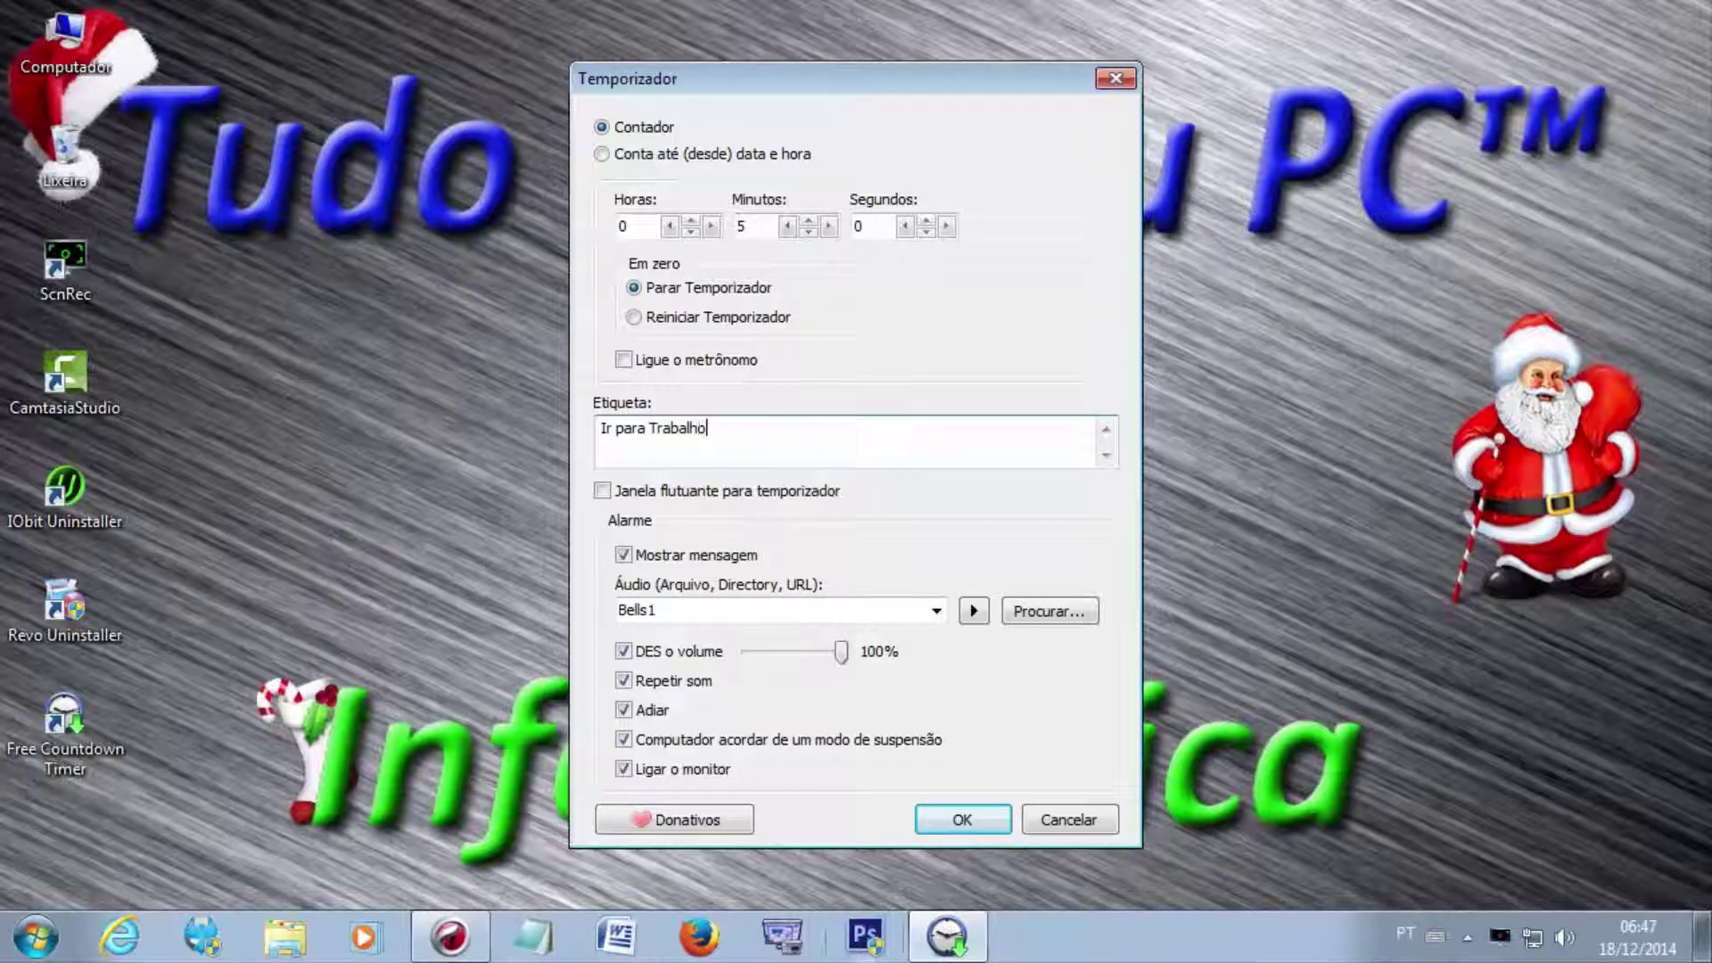
{"action": "left_click", "coordinate": [759, 229]}
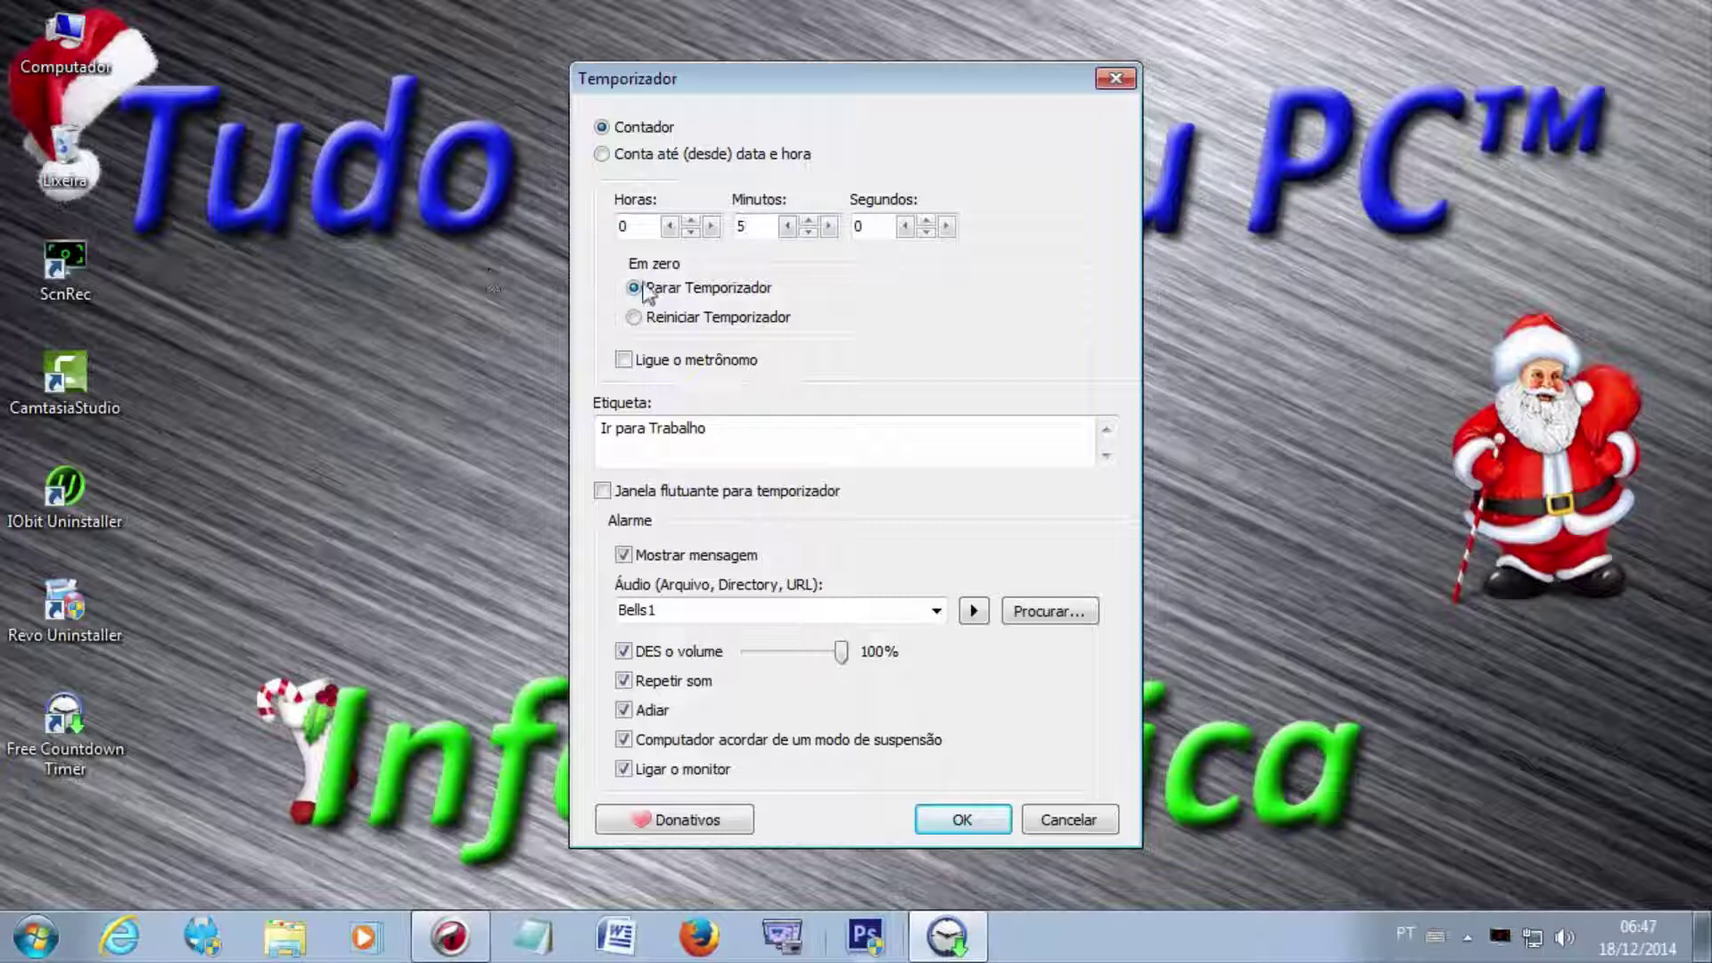
{"action": "left_click", "coordinate": [711, 319]}
{"action": "left_click", "coordinate": [635, 290]}
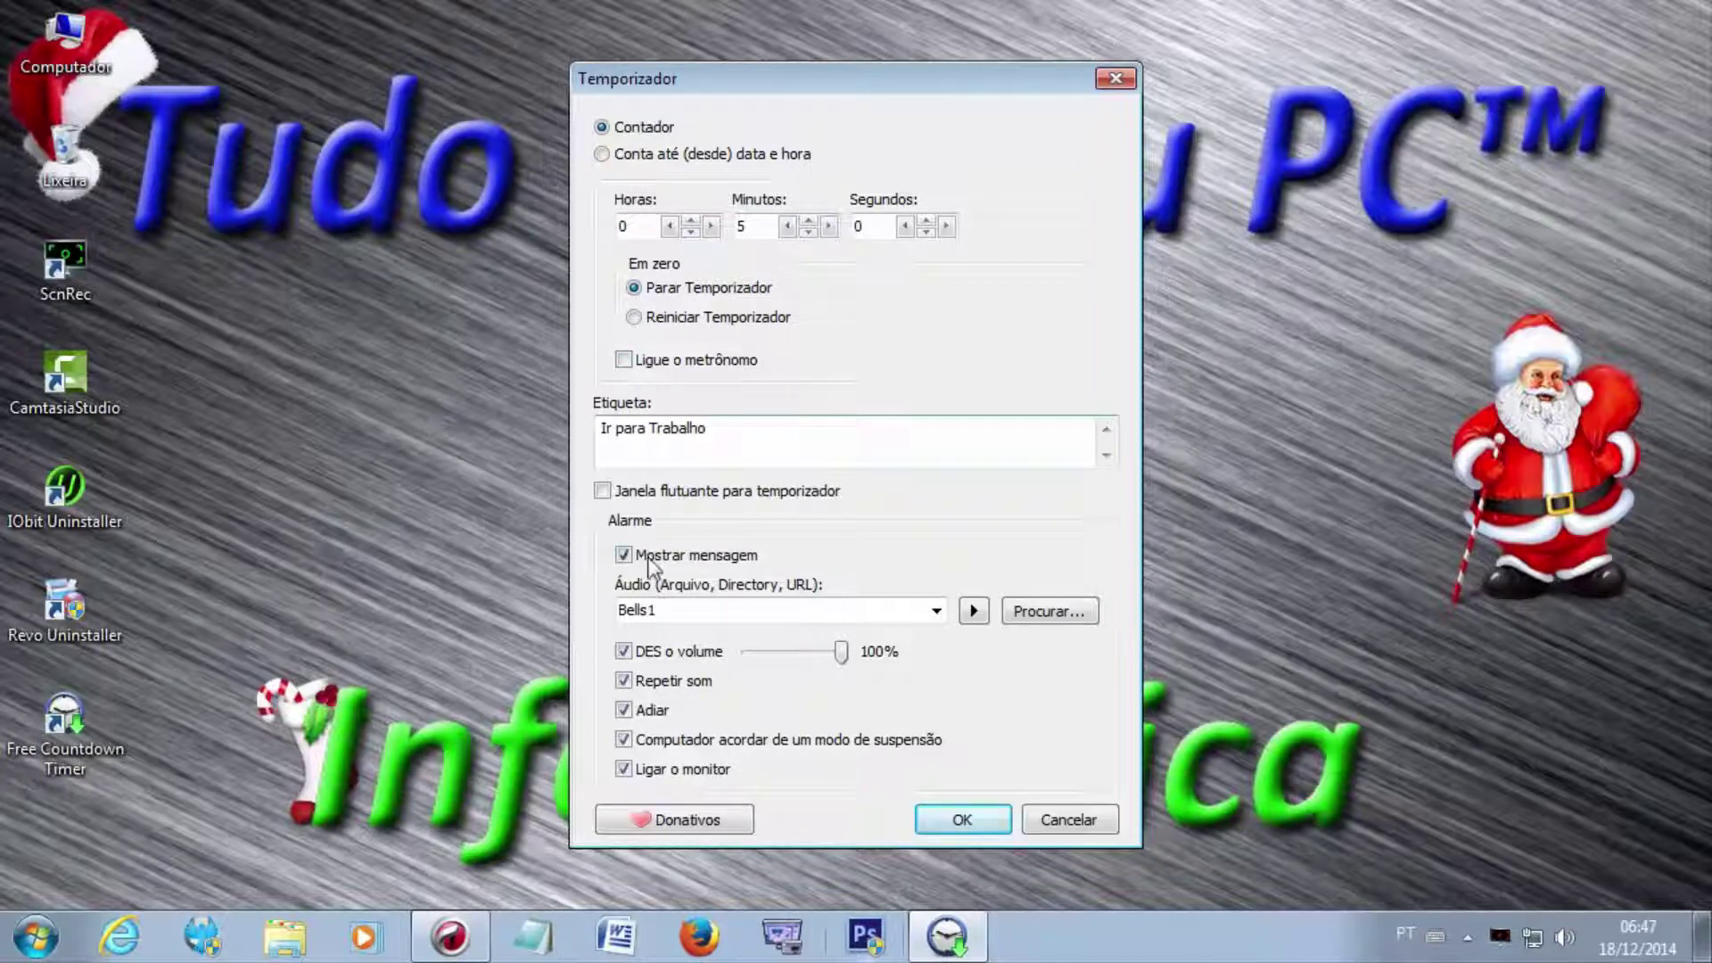
Preview the Bells1 alarm sound and try Alarm1 as the timer's audio.
{"action": "left_click", "coordinate": [972, 612]}
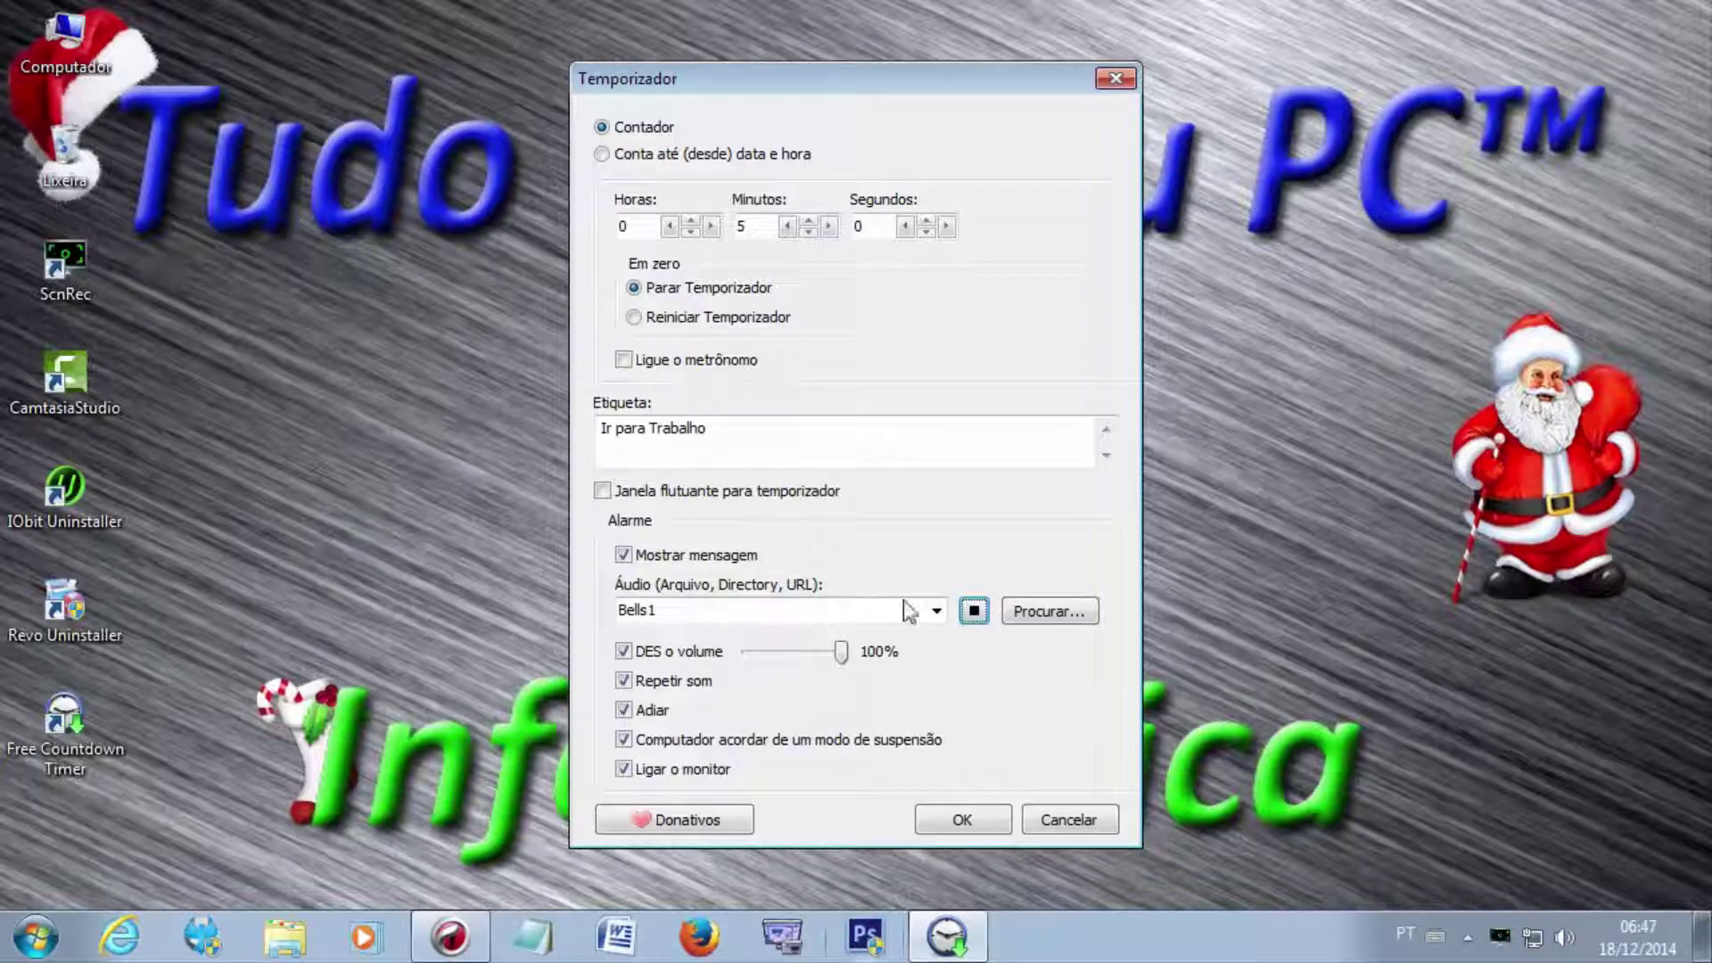
{"action": "left_click", "coordinate": [933, 611]}
{"action": "left_click", "coordinate": [908, 634]}
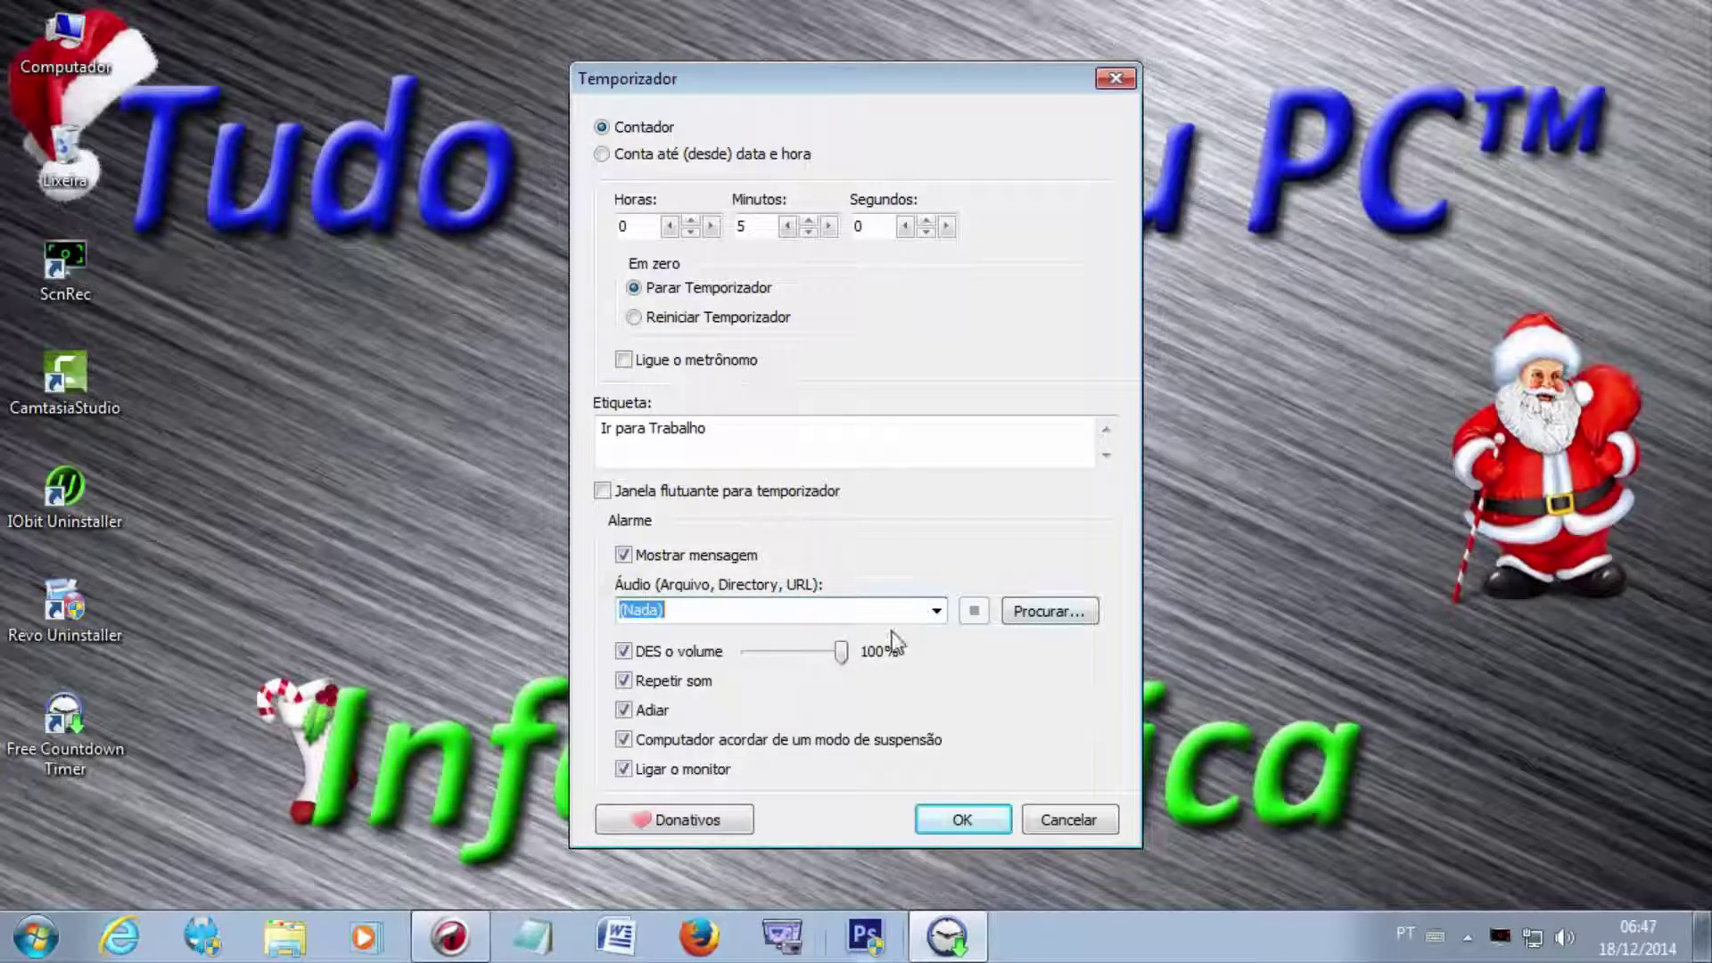
{"action": "left_click", "coordinate": [934, 614]}
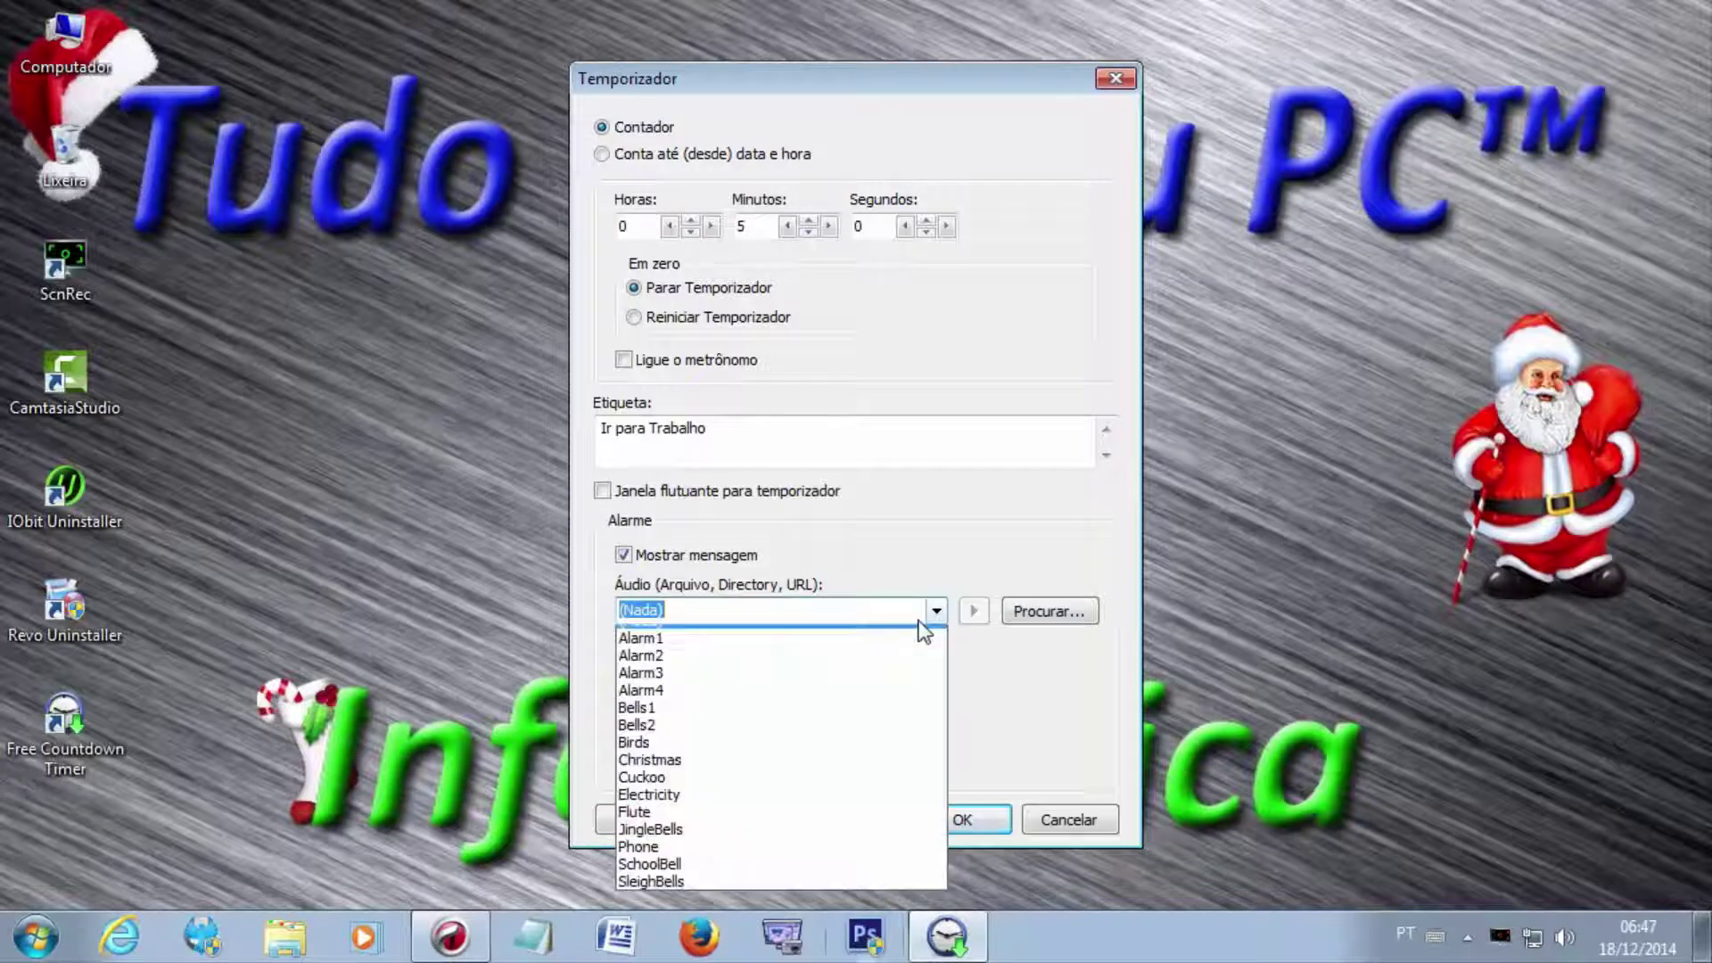
{"action": "left_click", "coordinate": [842, 647]}
{"action": "left_click", "coordinate": [974, 614]}
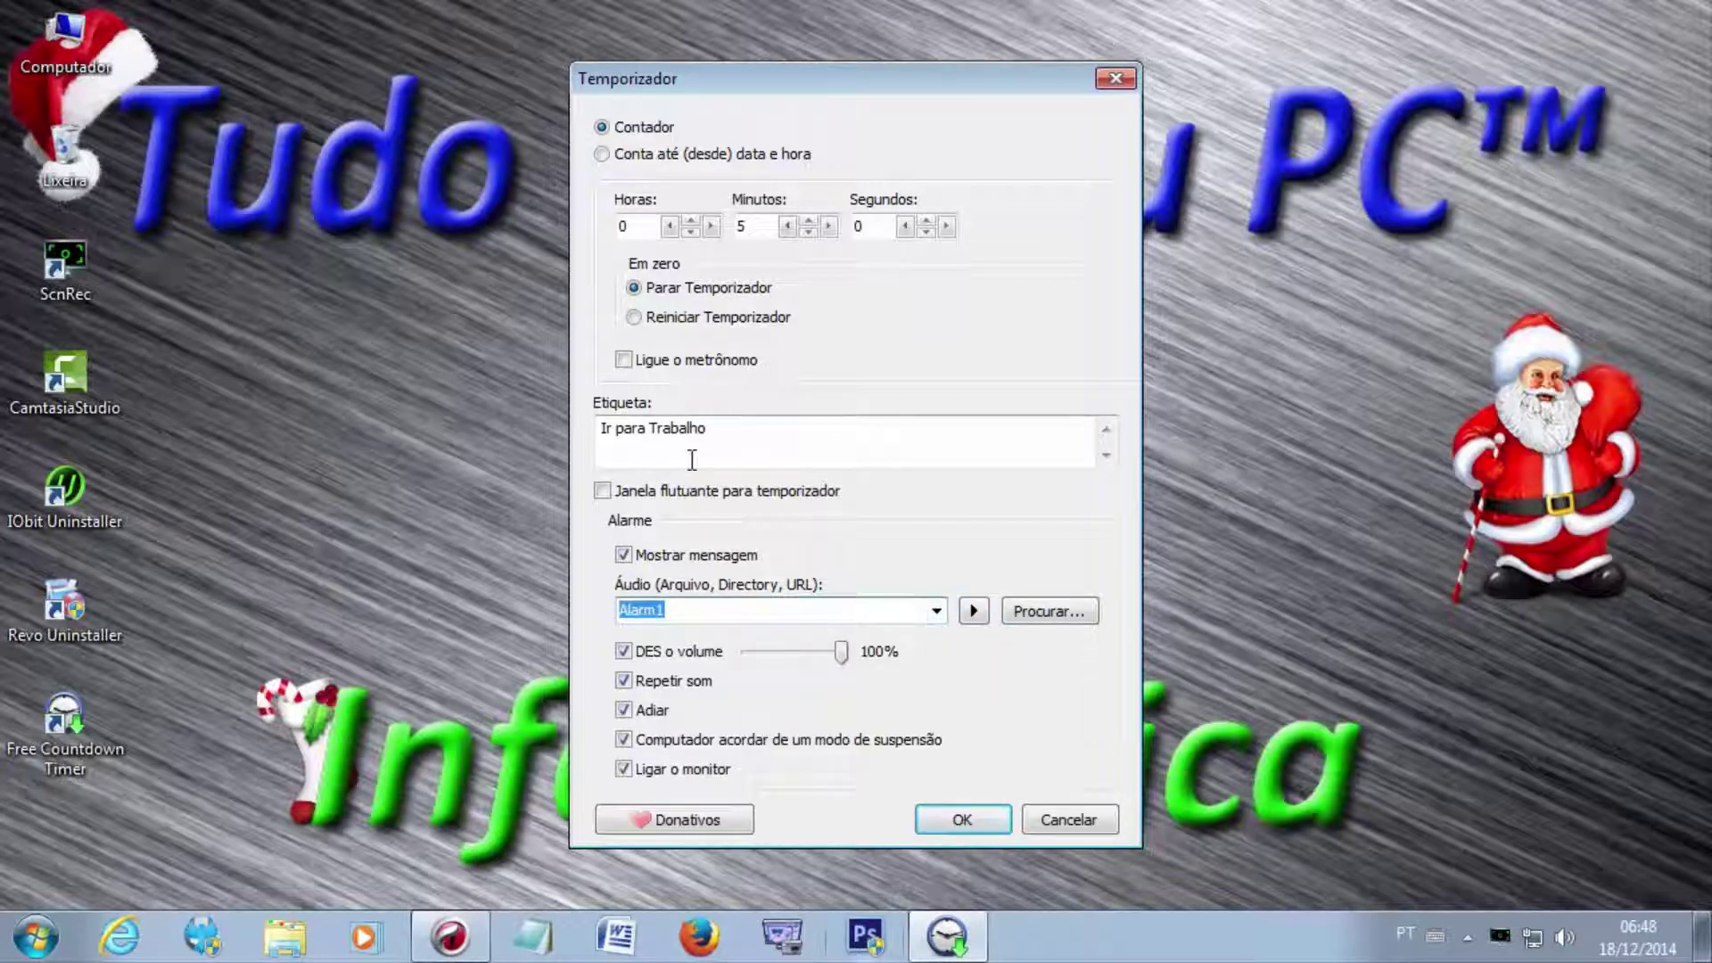
Use the David Guetta - Titanium ft. Sia MP3 from D:\# Músicas # as the alarm audio and save the timer.
{"action": "left_click", "coordinate": [1039, 605]}
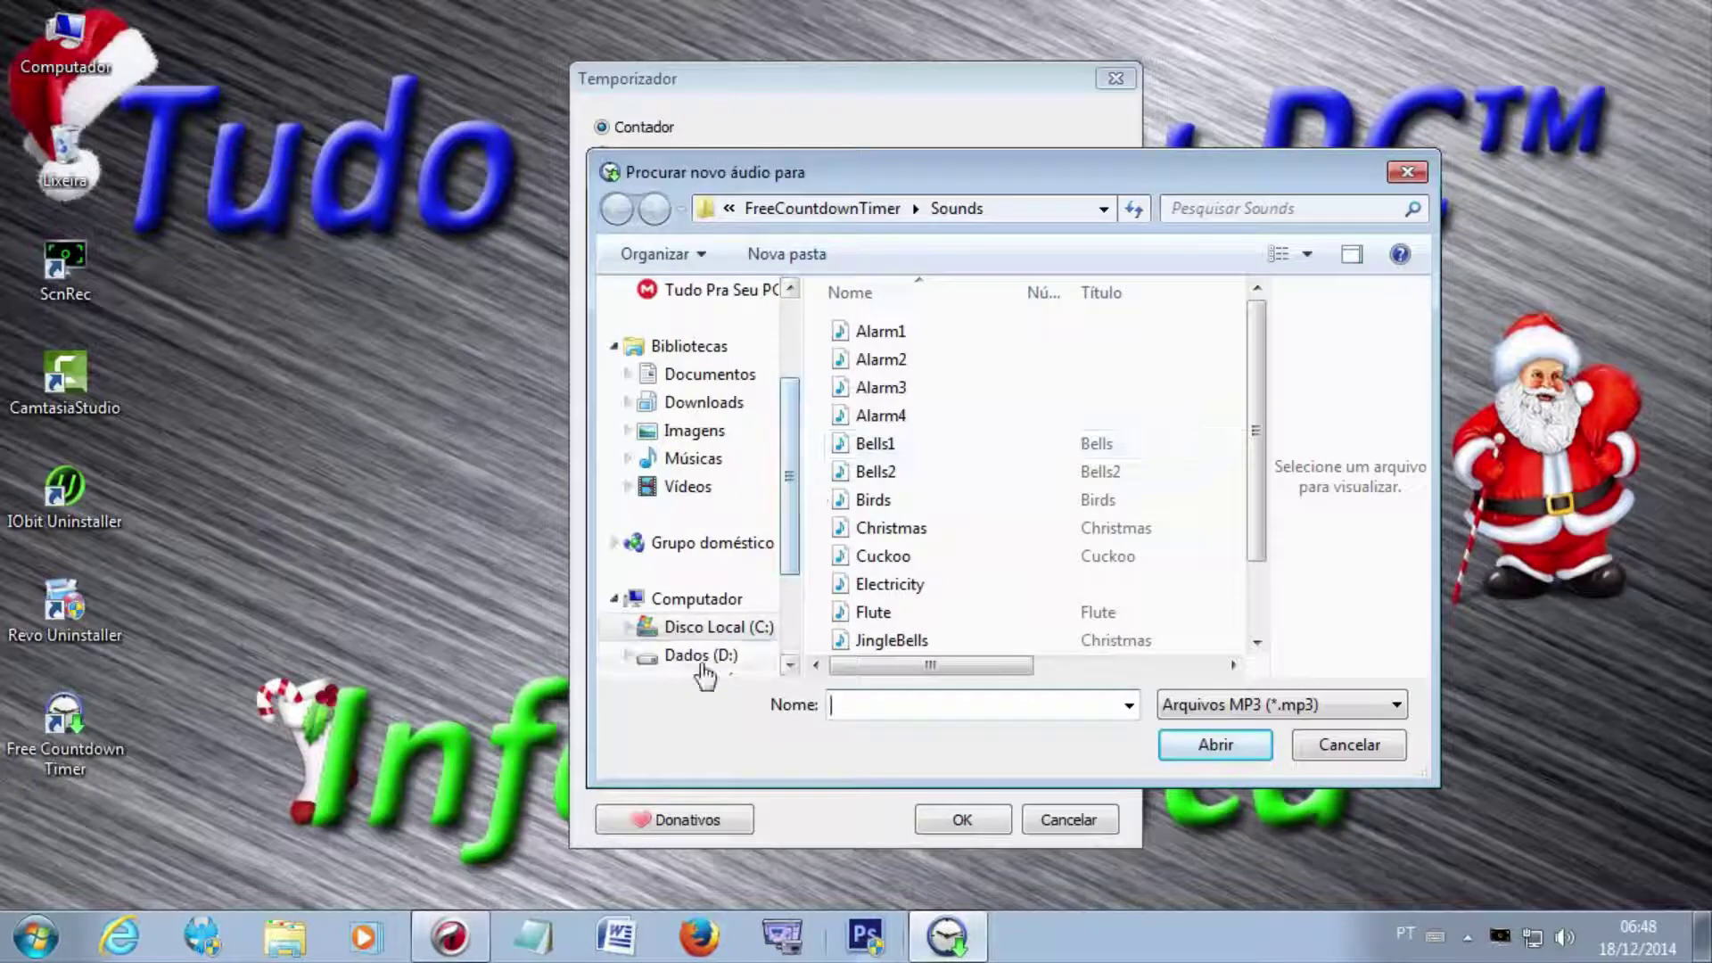
{"action": "left_click", "coordinate": [701, 658]}
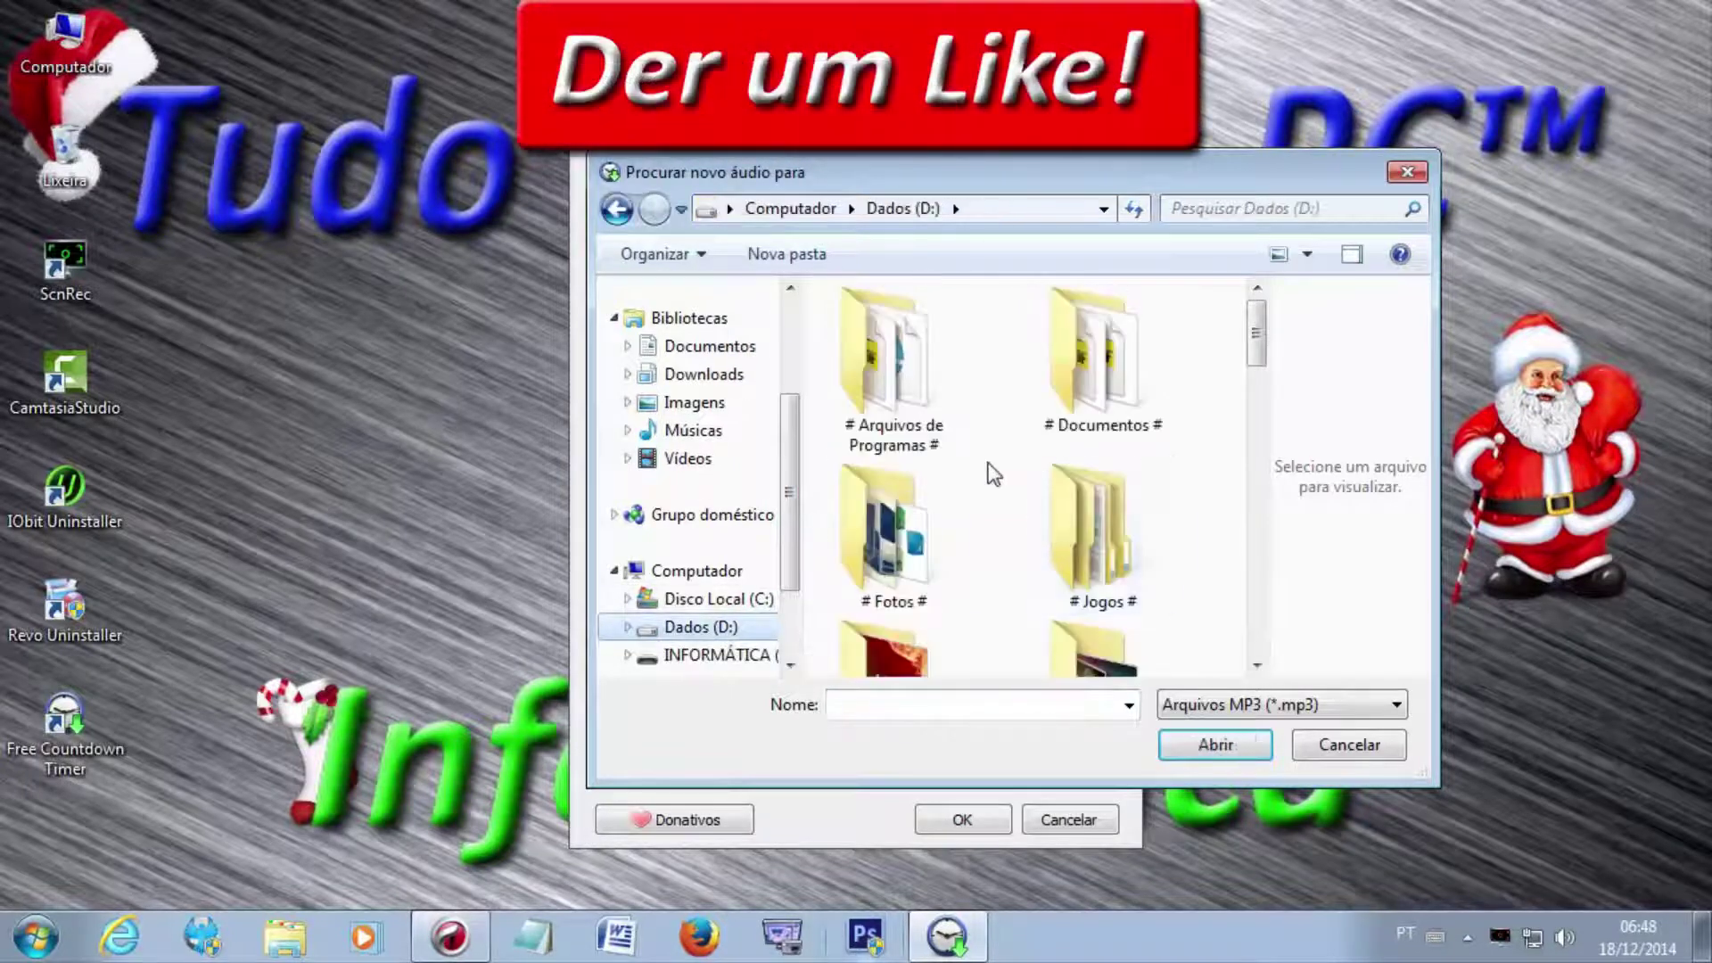
{"action": "scroll", "coordinate": [905, 647], "scroll_direction": "down", "scroll_amount": 2}
{"action": "double_click", "coordinate": [910, 580]}
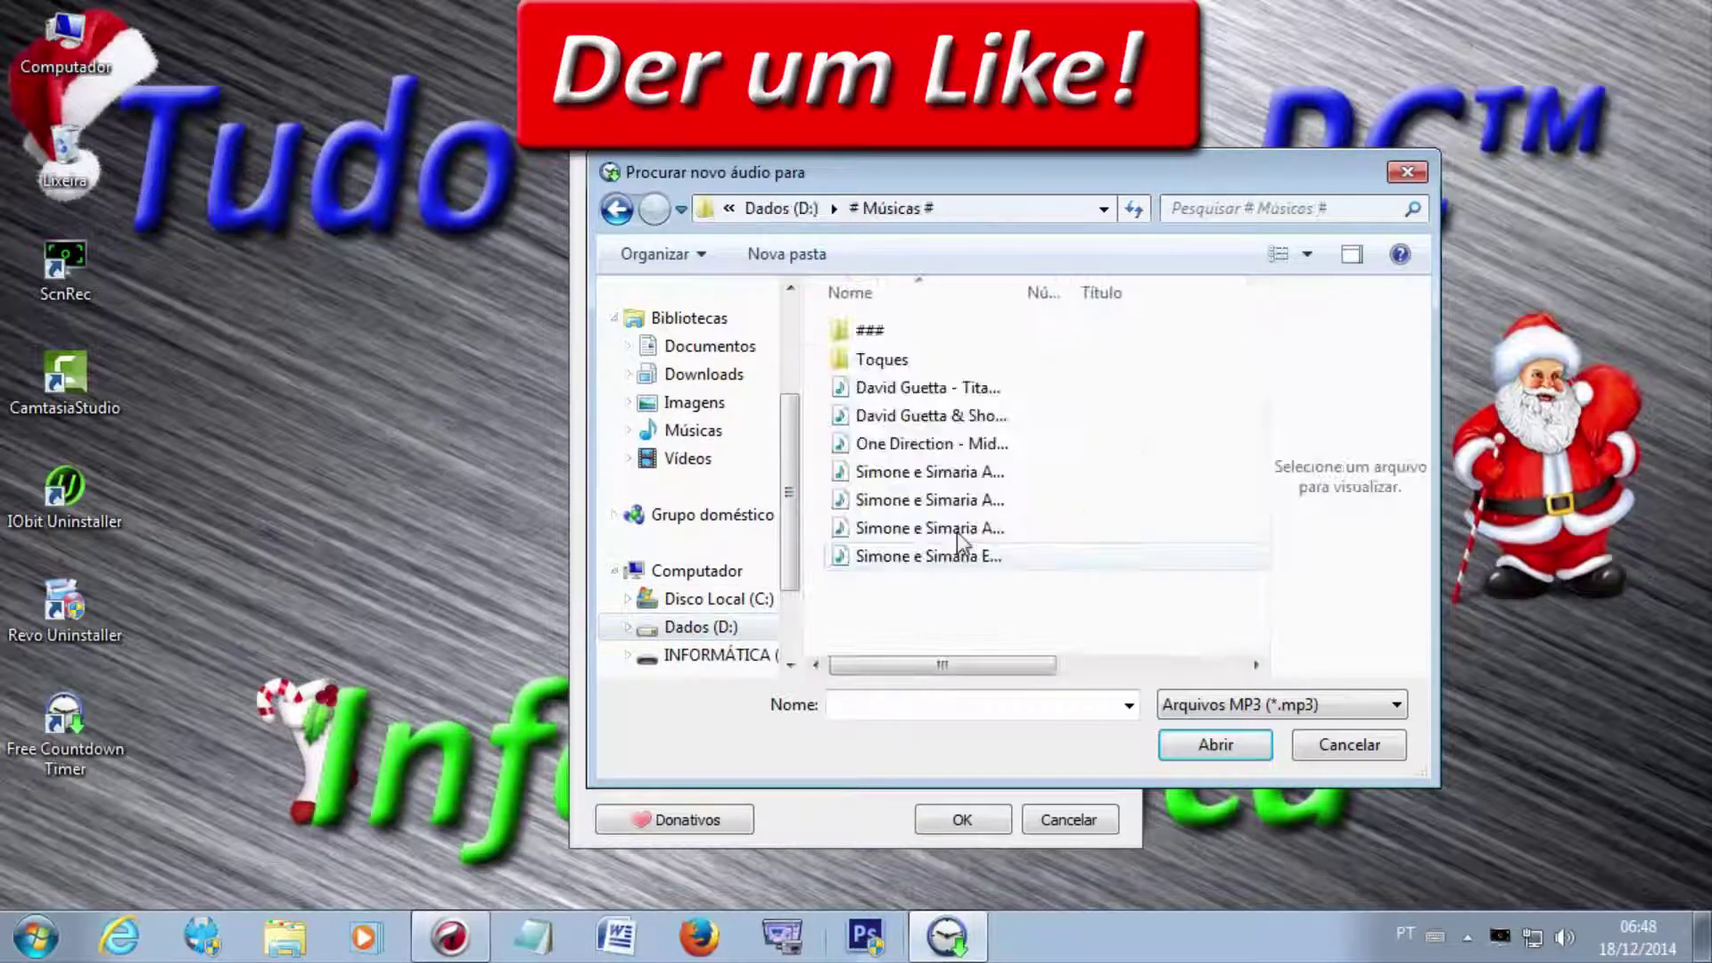
{"action": "left_click", "coordinate": [928, 387]}
{"action": "left_click", "coordinate": [1200, 738]}
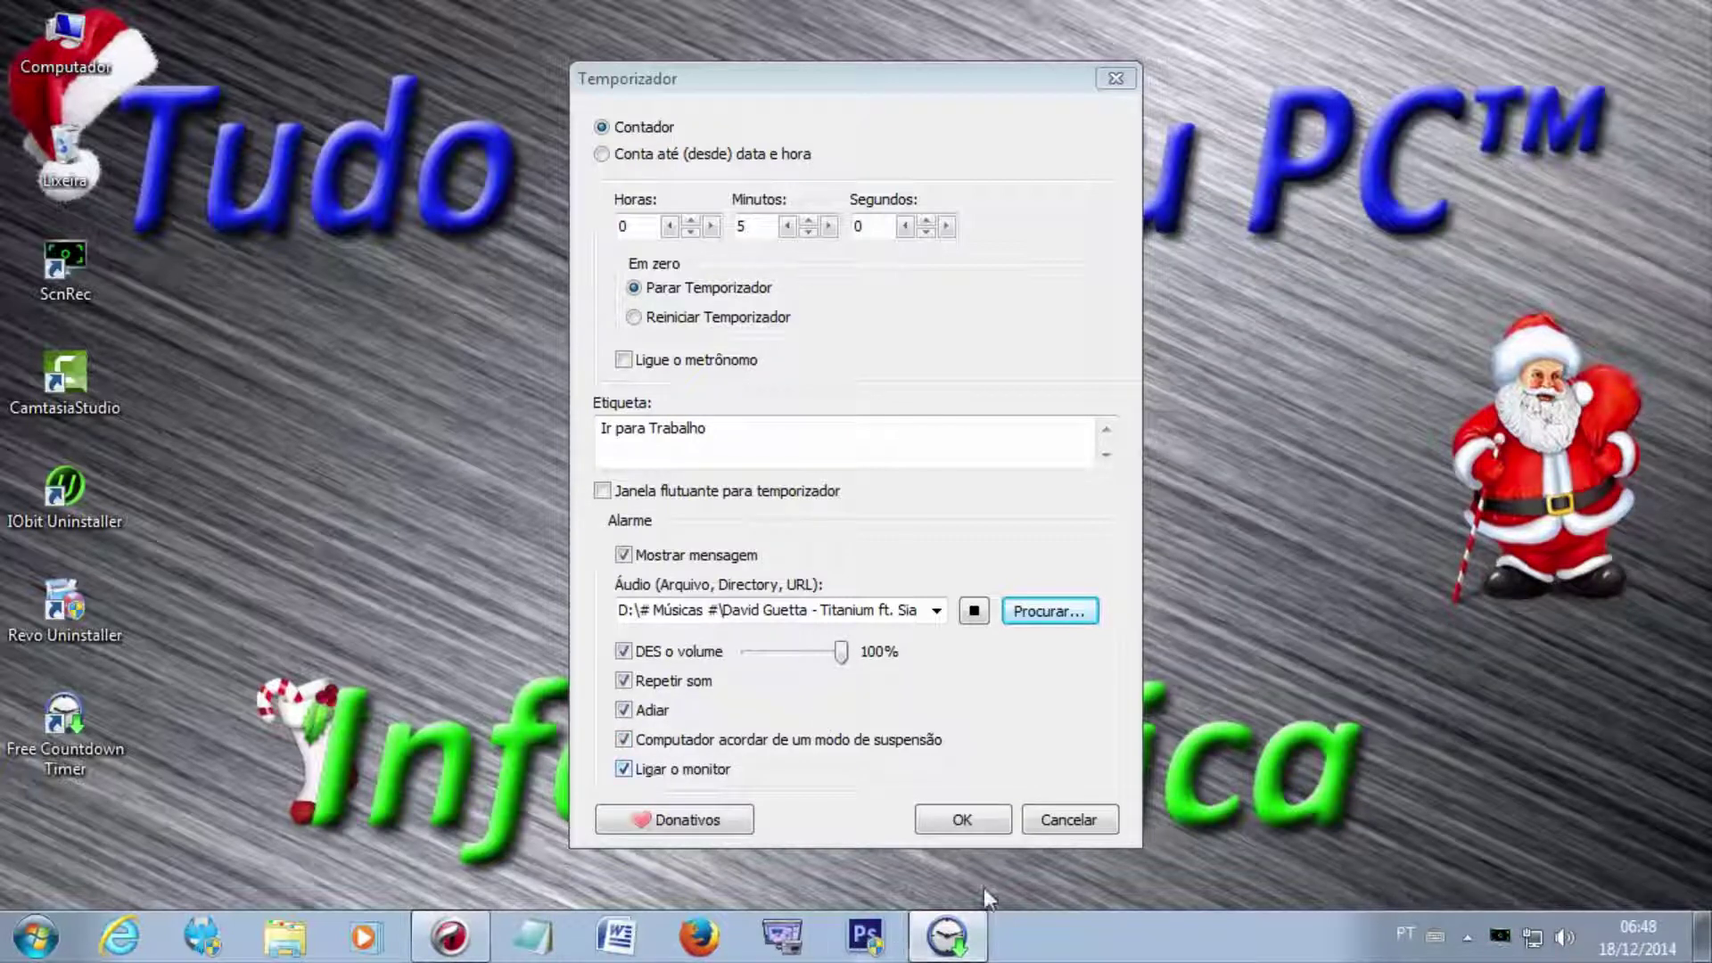
{"action": "left_click", "coordinate": [977, 816]}
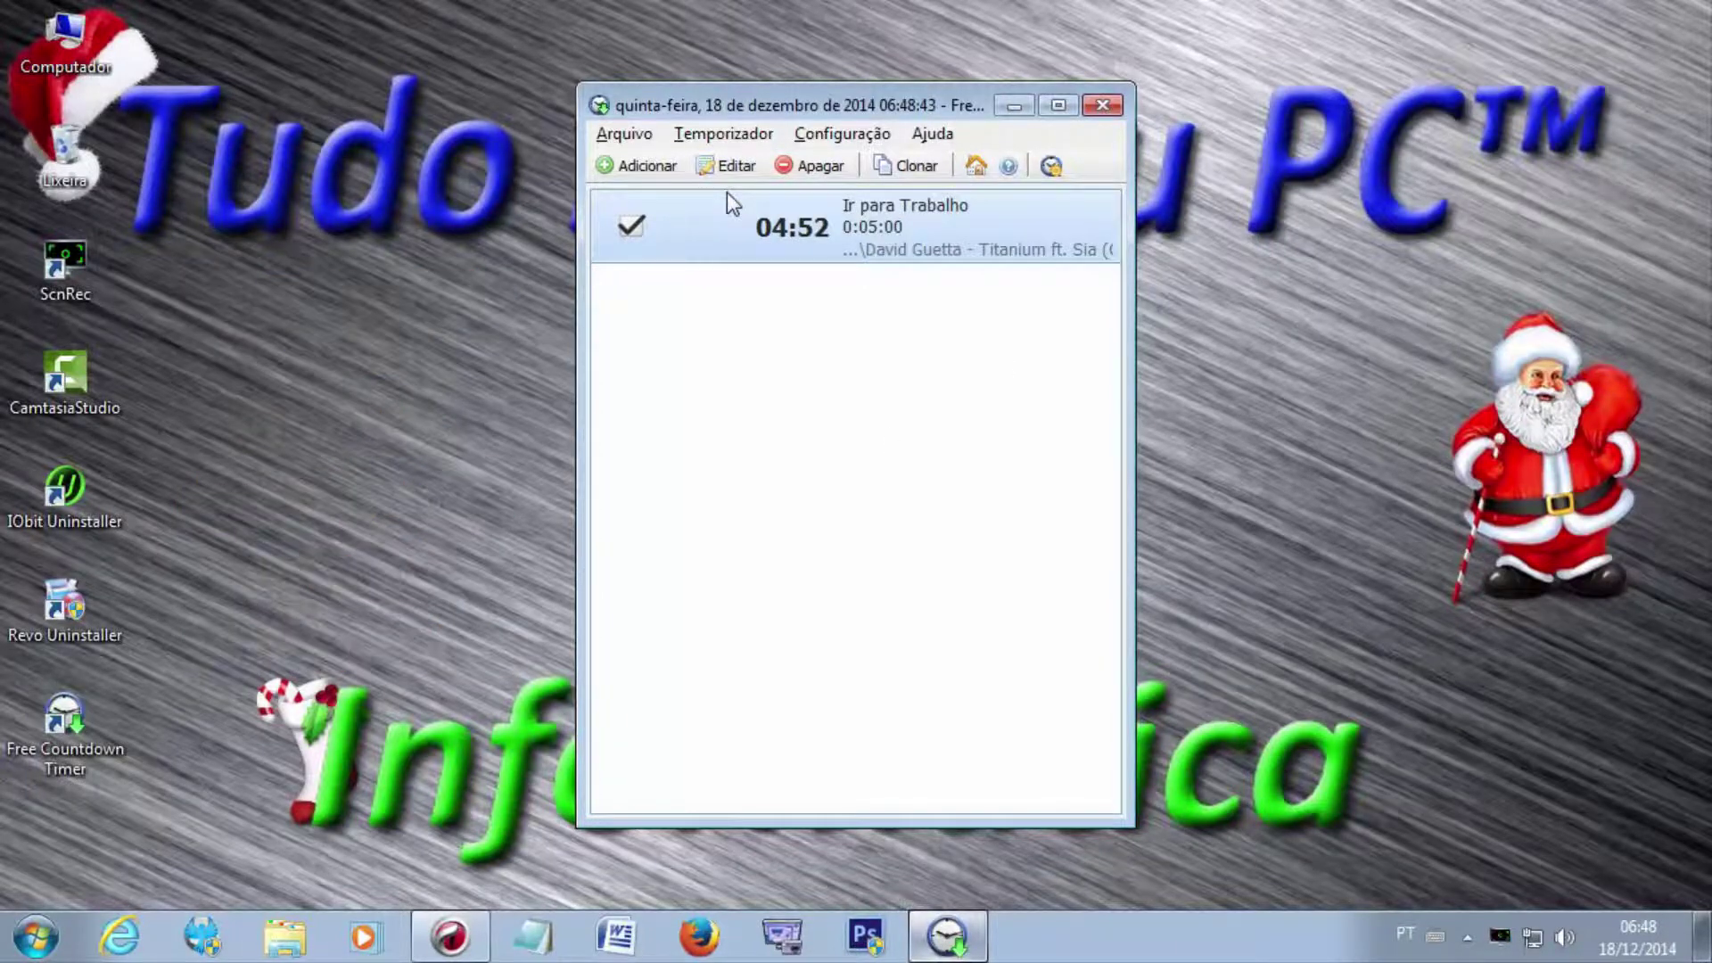
Start another timer that counts to 31/12/2014 00:00:00 and repeats annually.
{"action": "left_click", "coordinate": [635, 164]}
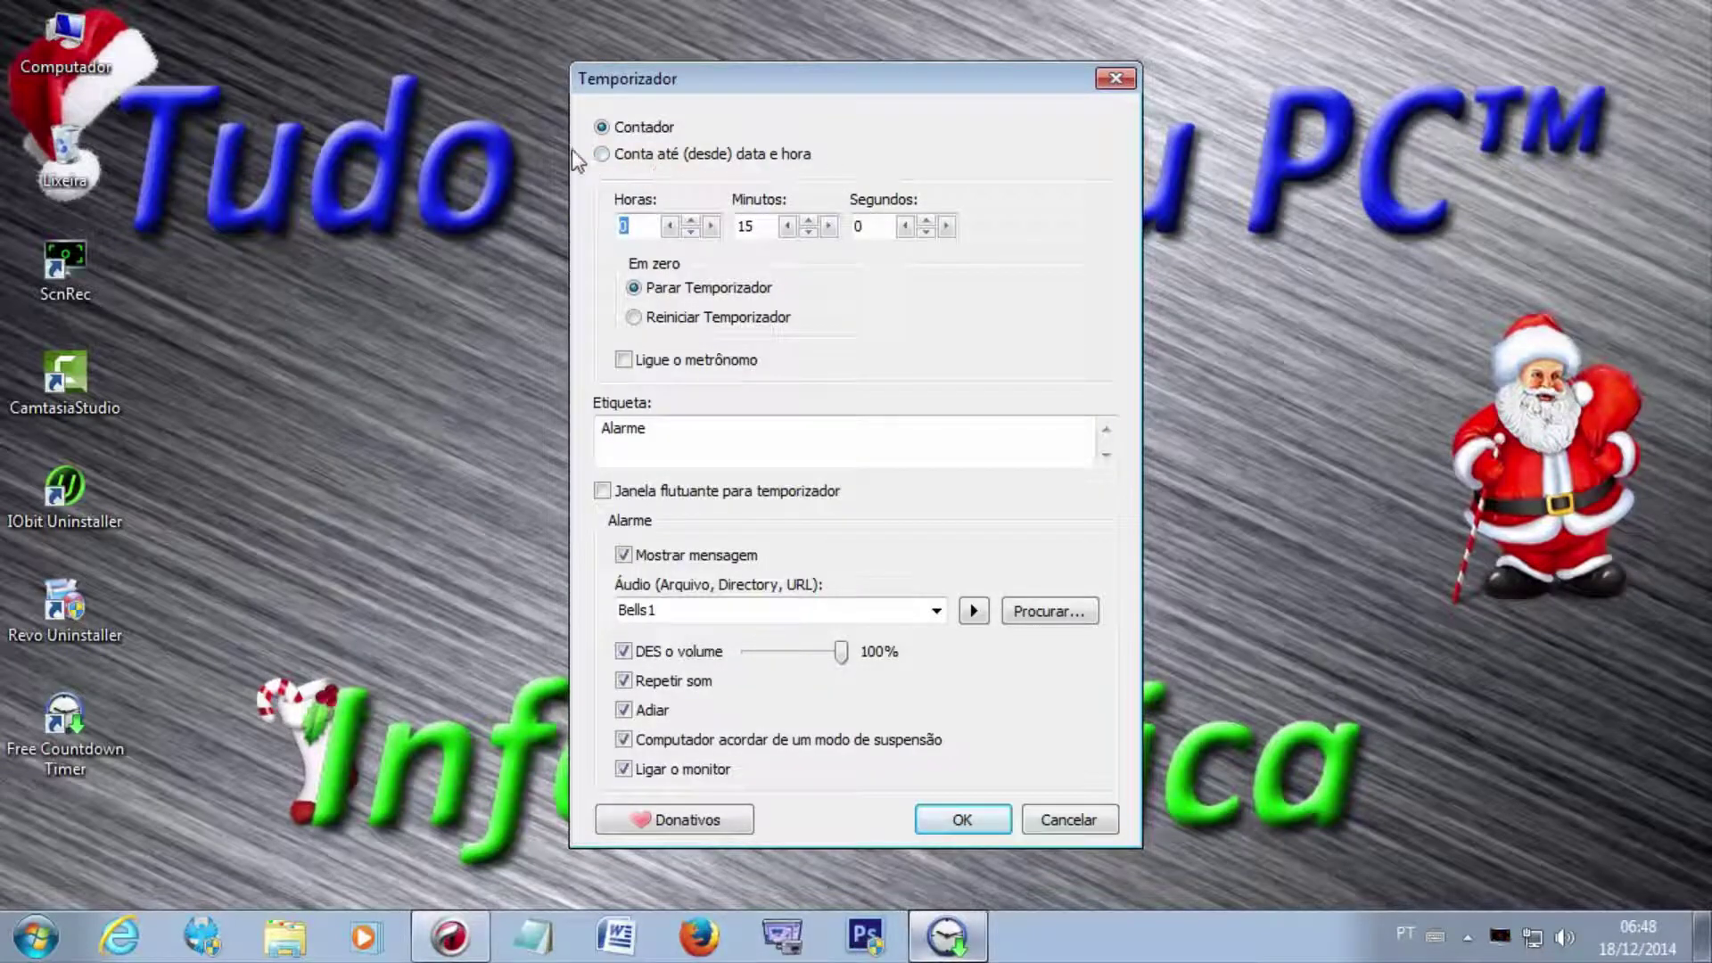
{"action": "left_click", "coordinate": [601, 155]}
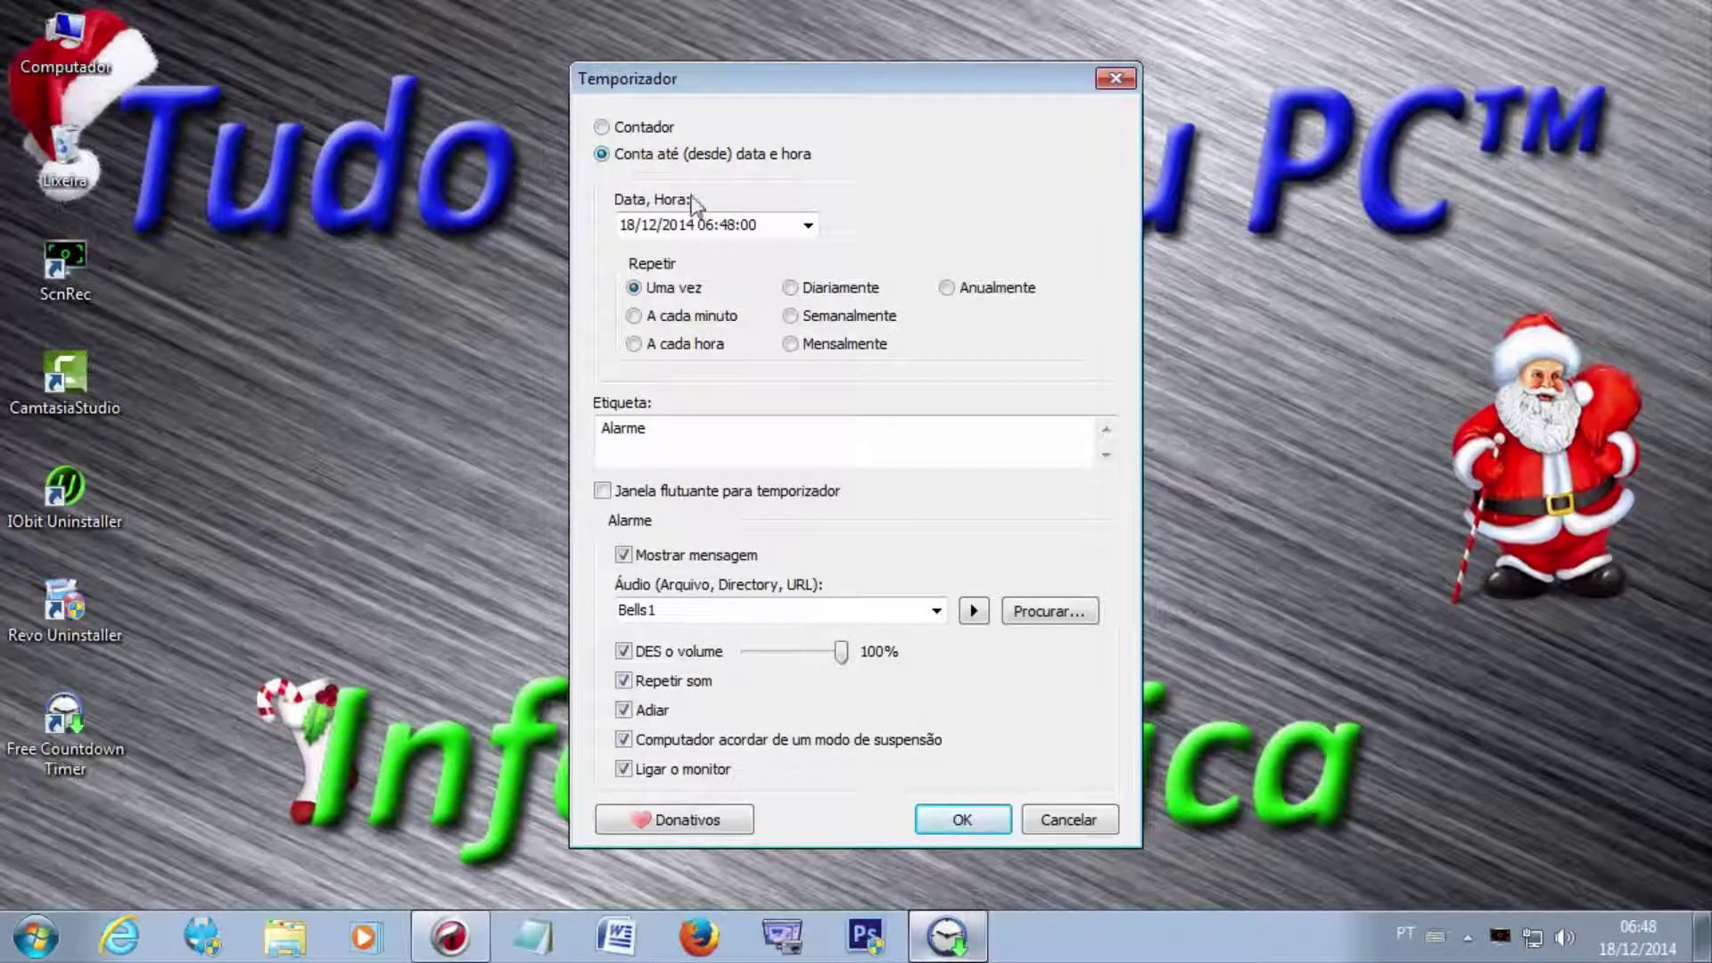
{"action": "left_click", "coordinate": [809, 226]}
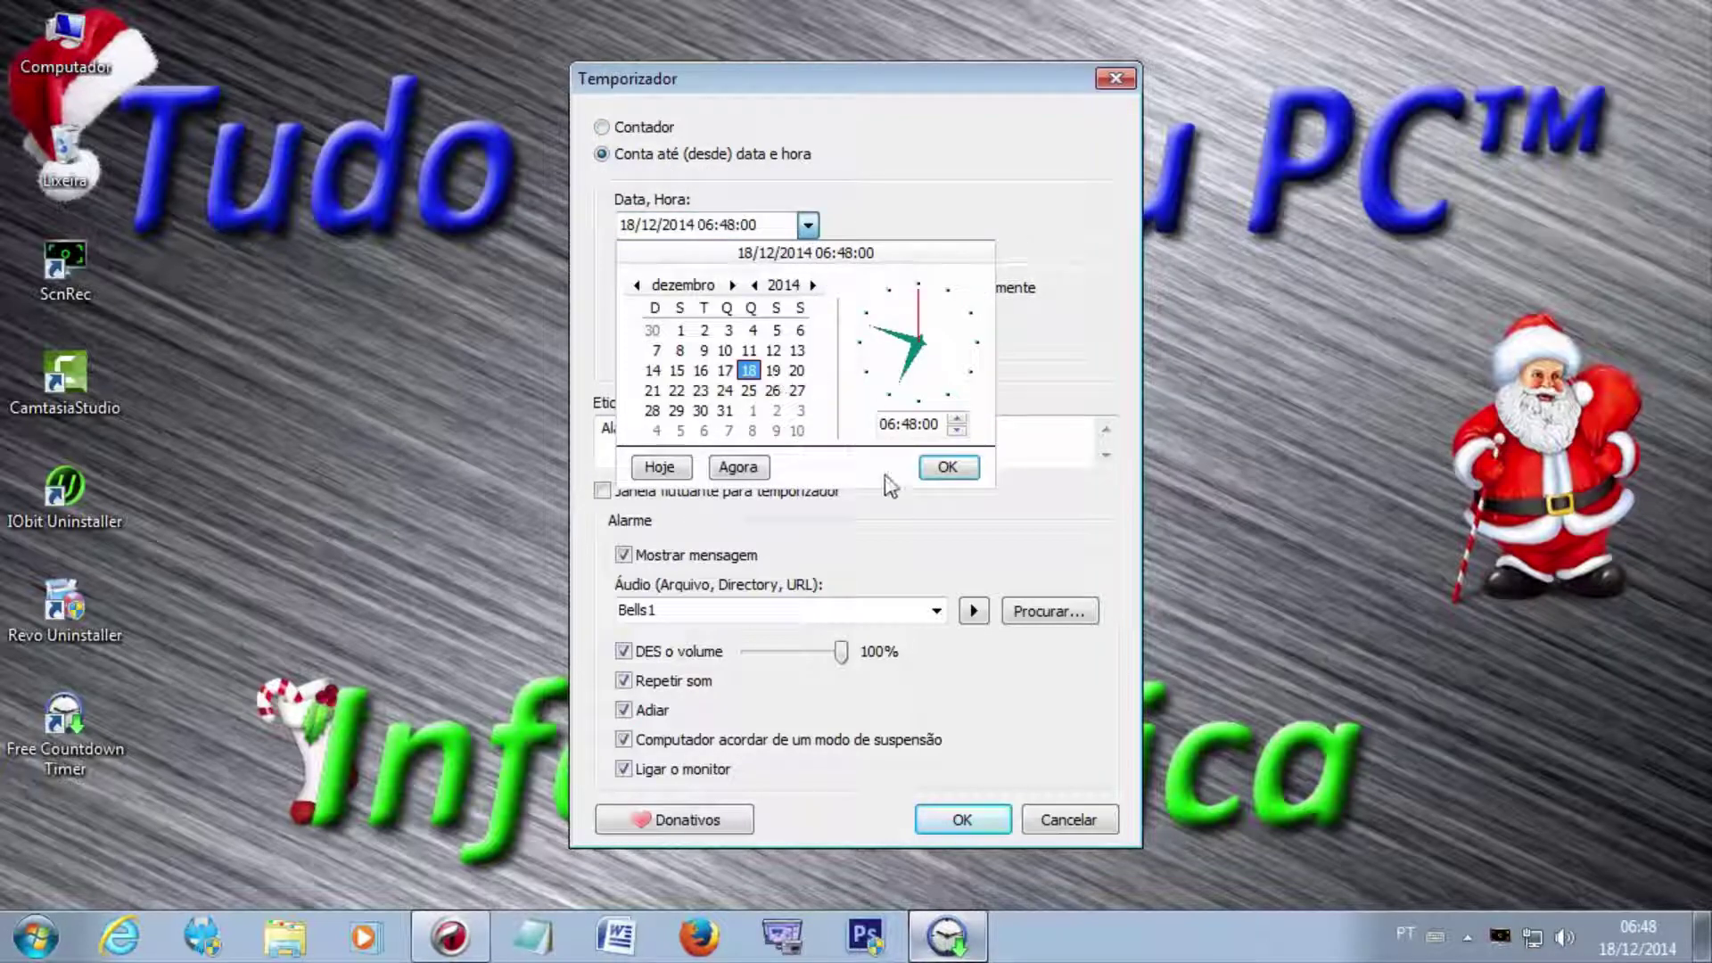
{"action": "left_click", "coordinate": [725, 412]}
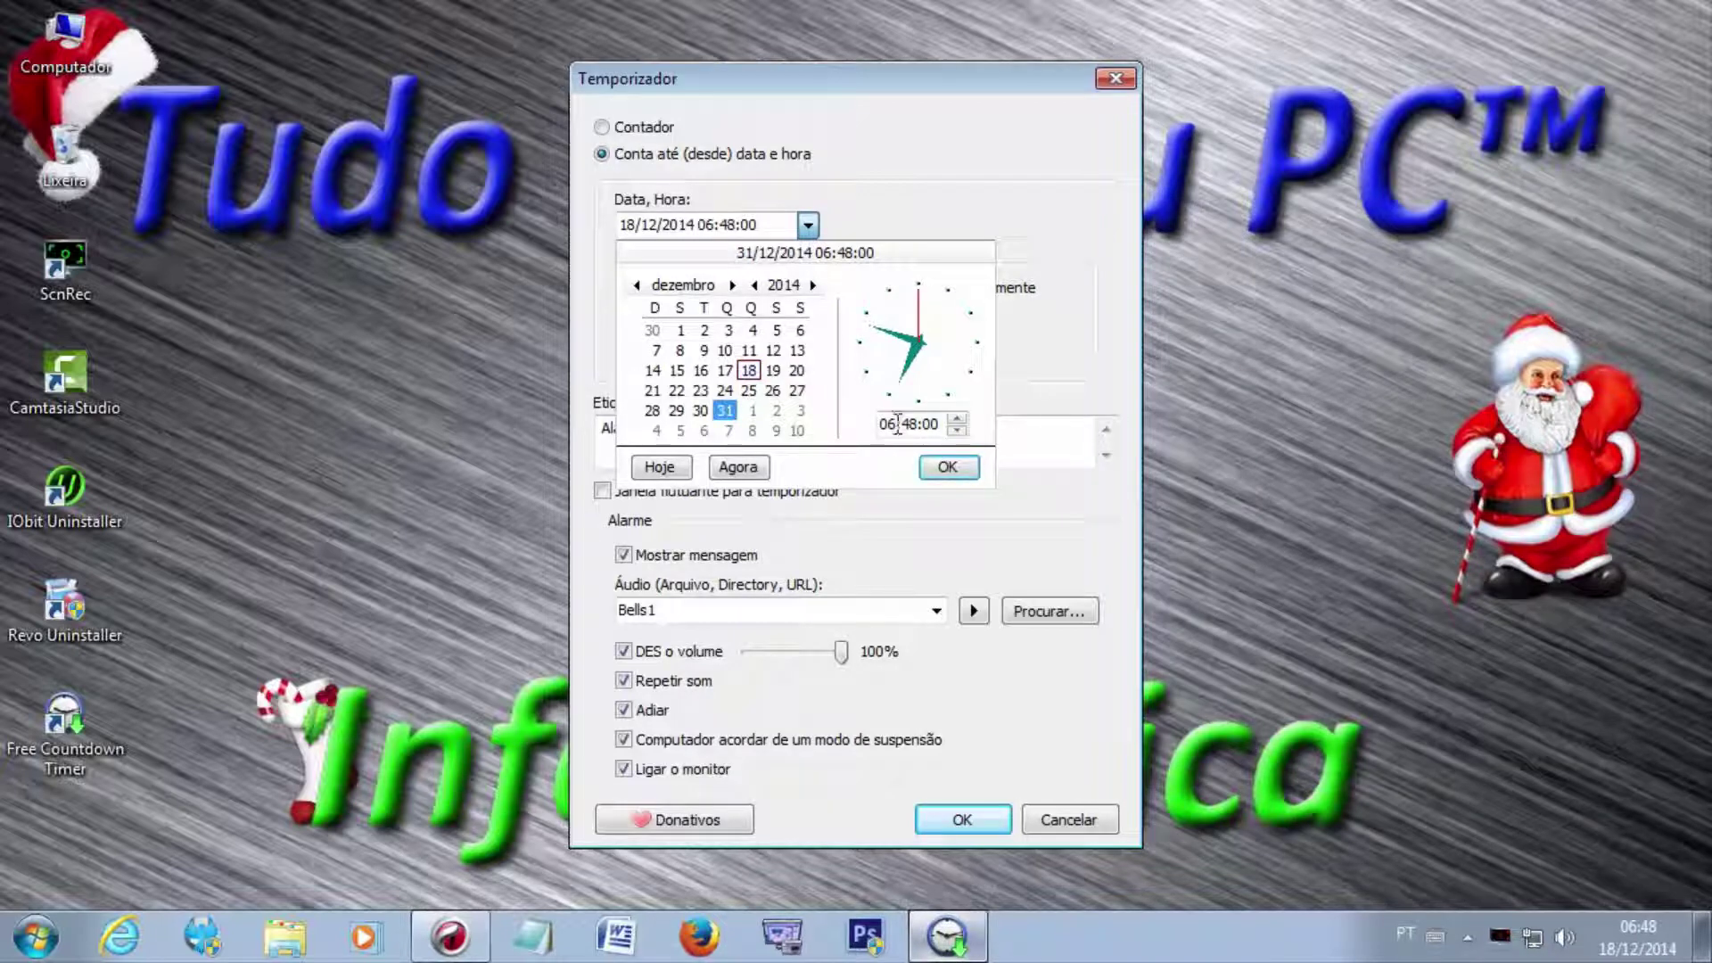
{"action": "type", "text": "0000"}
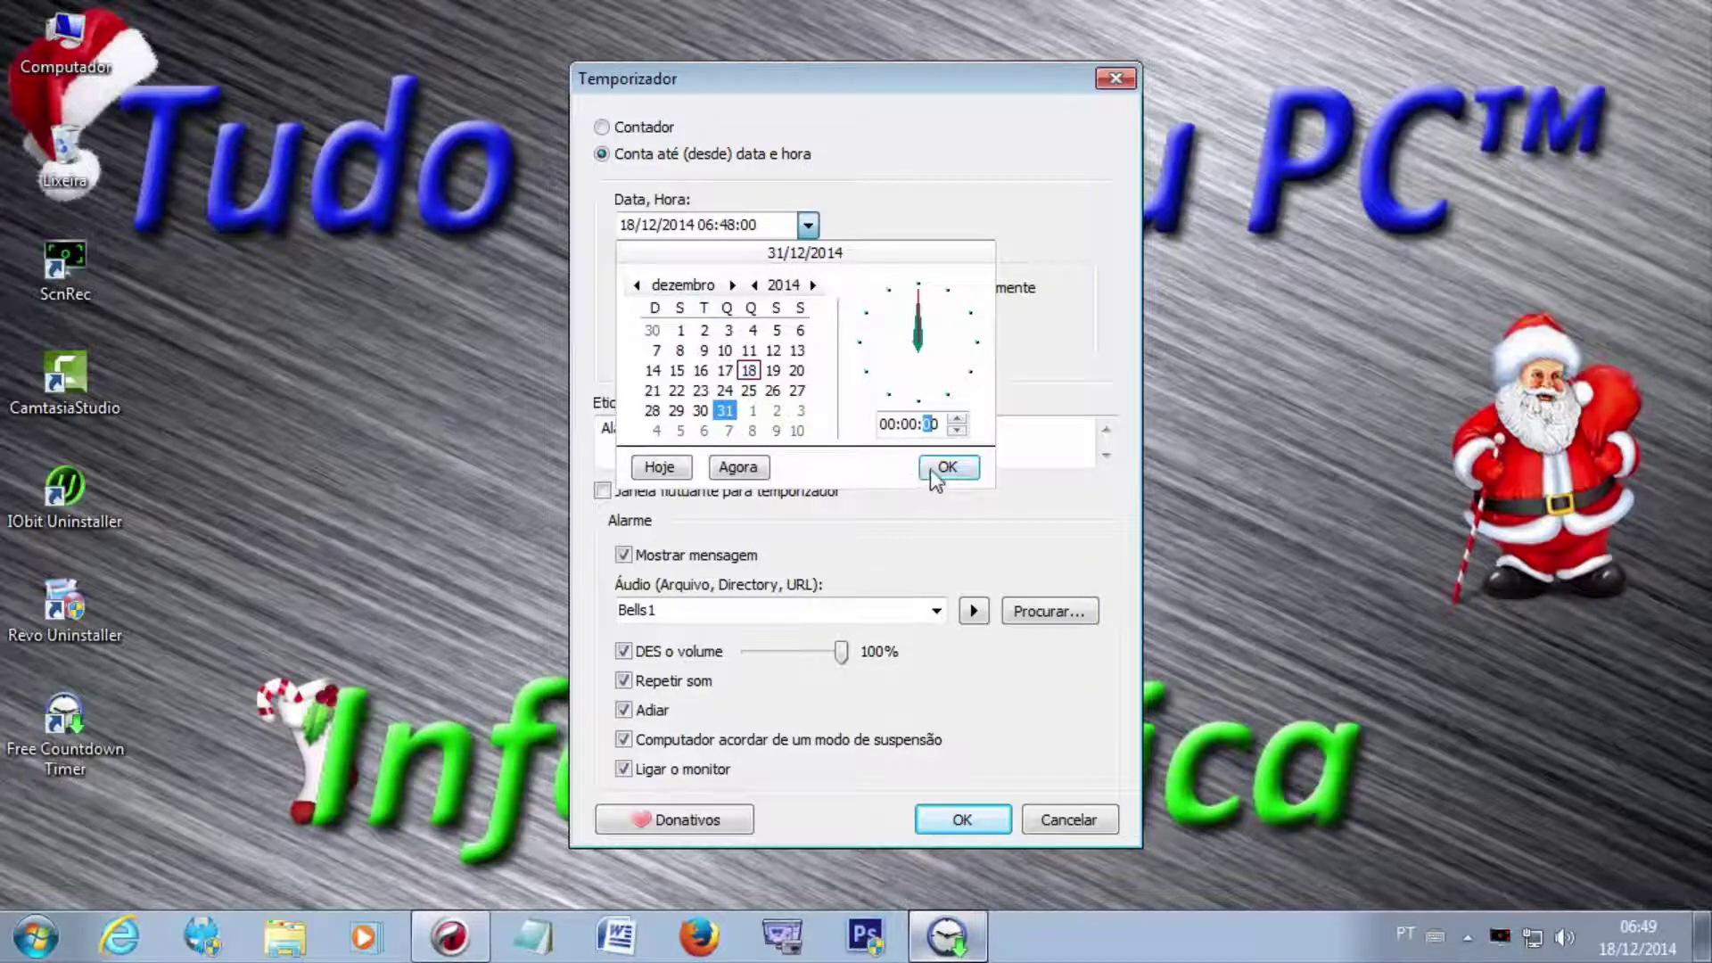
{"action": "left_click", "coordinate": [930, 469]}
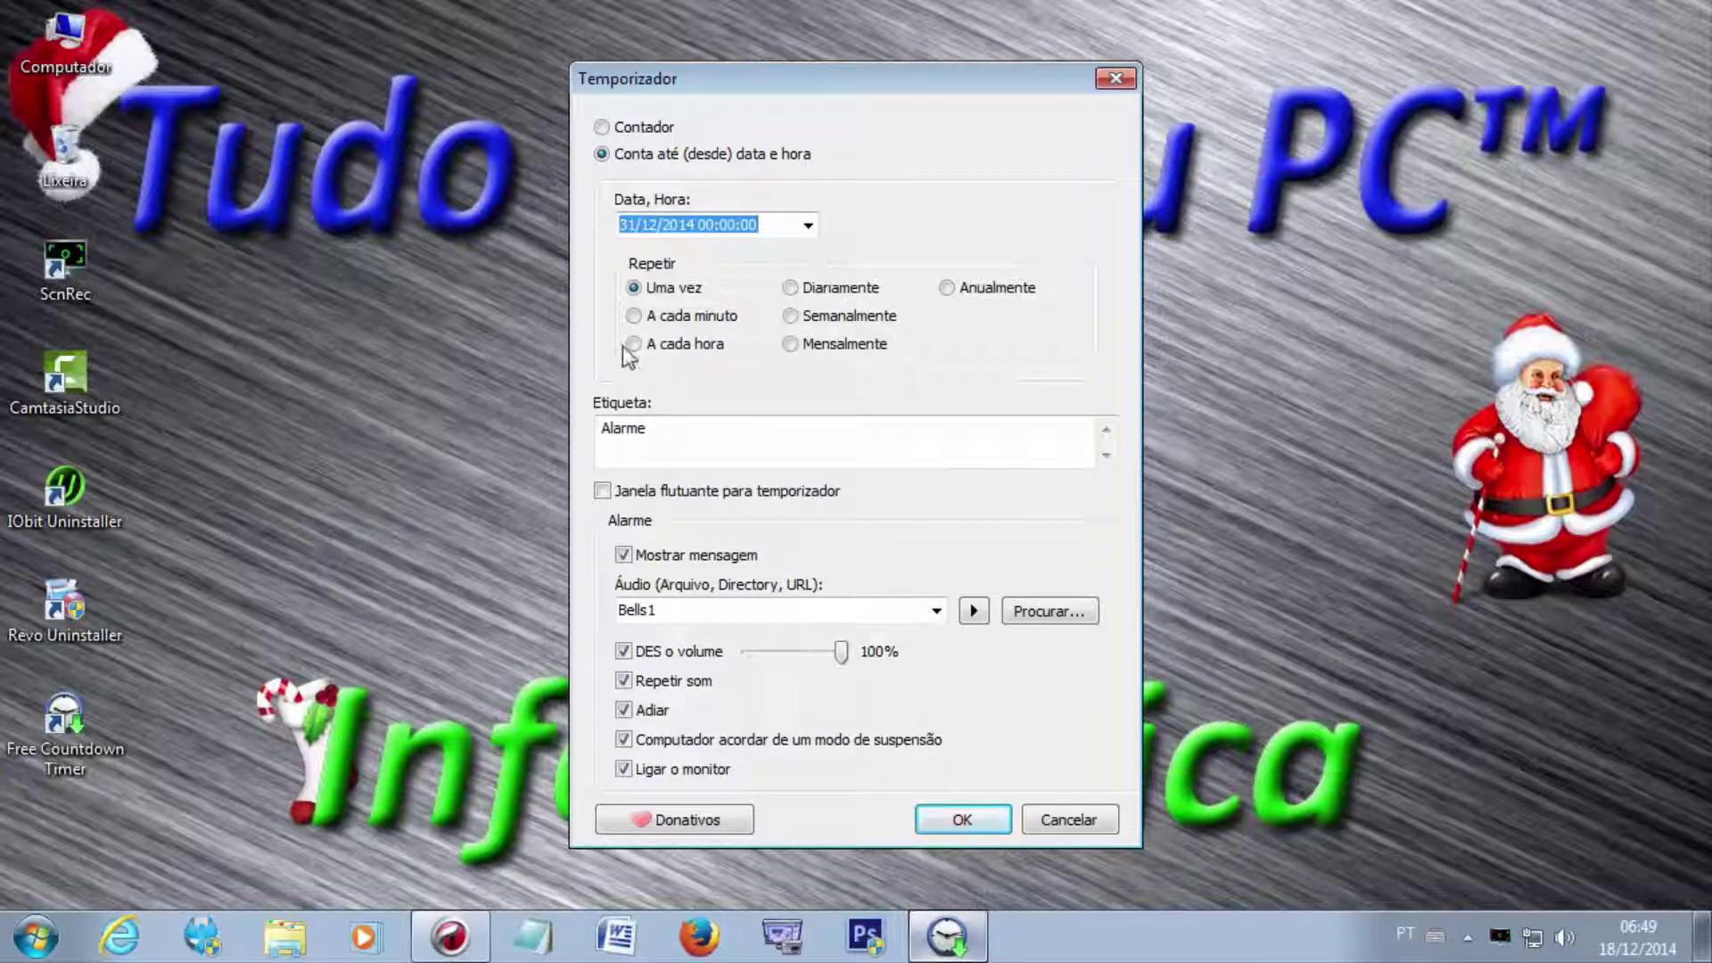
{"action": "left_click", "coordinate": [957, 291]}
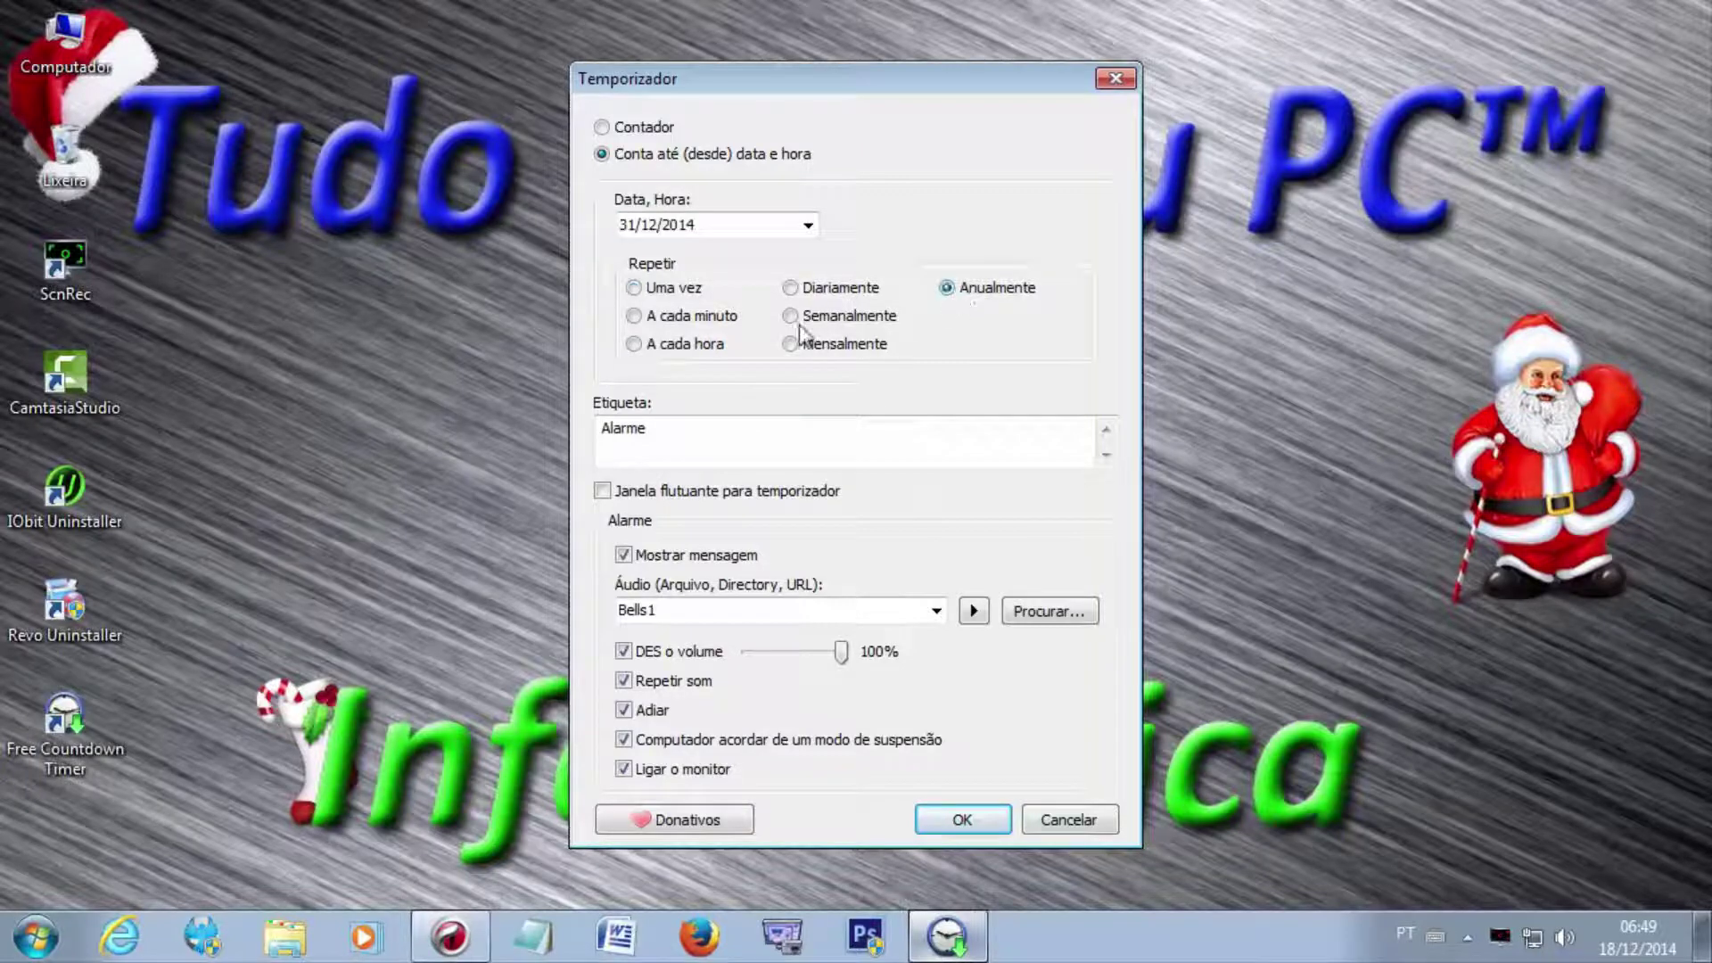
Label the new timer "FELIZ ANO NOVO!" and set its alarm audio to Cuckoo.
{"action": "left_click_drag", "start_coordinate": [687, 437], "coordinate": [532, 441]}
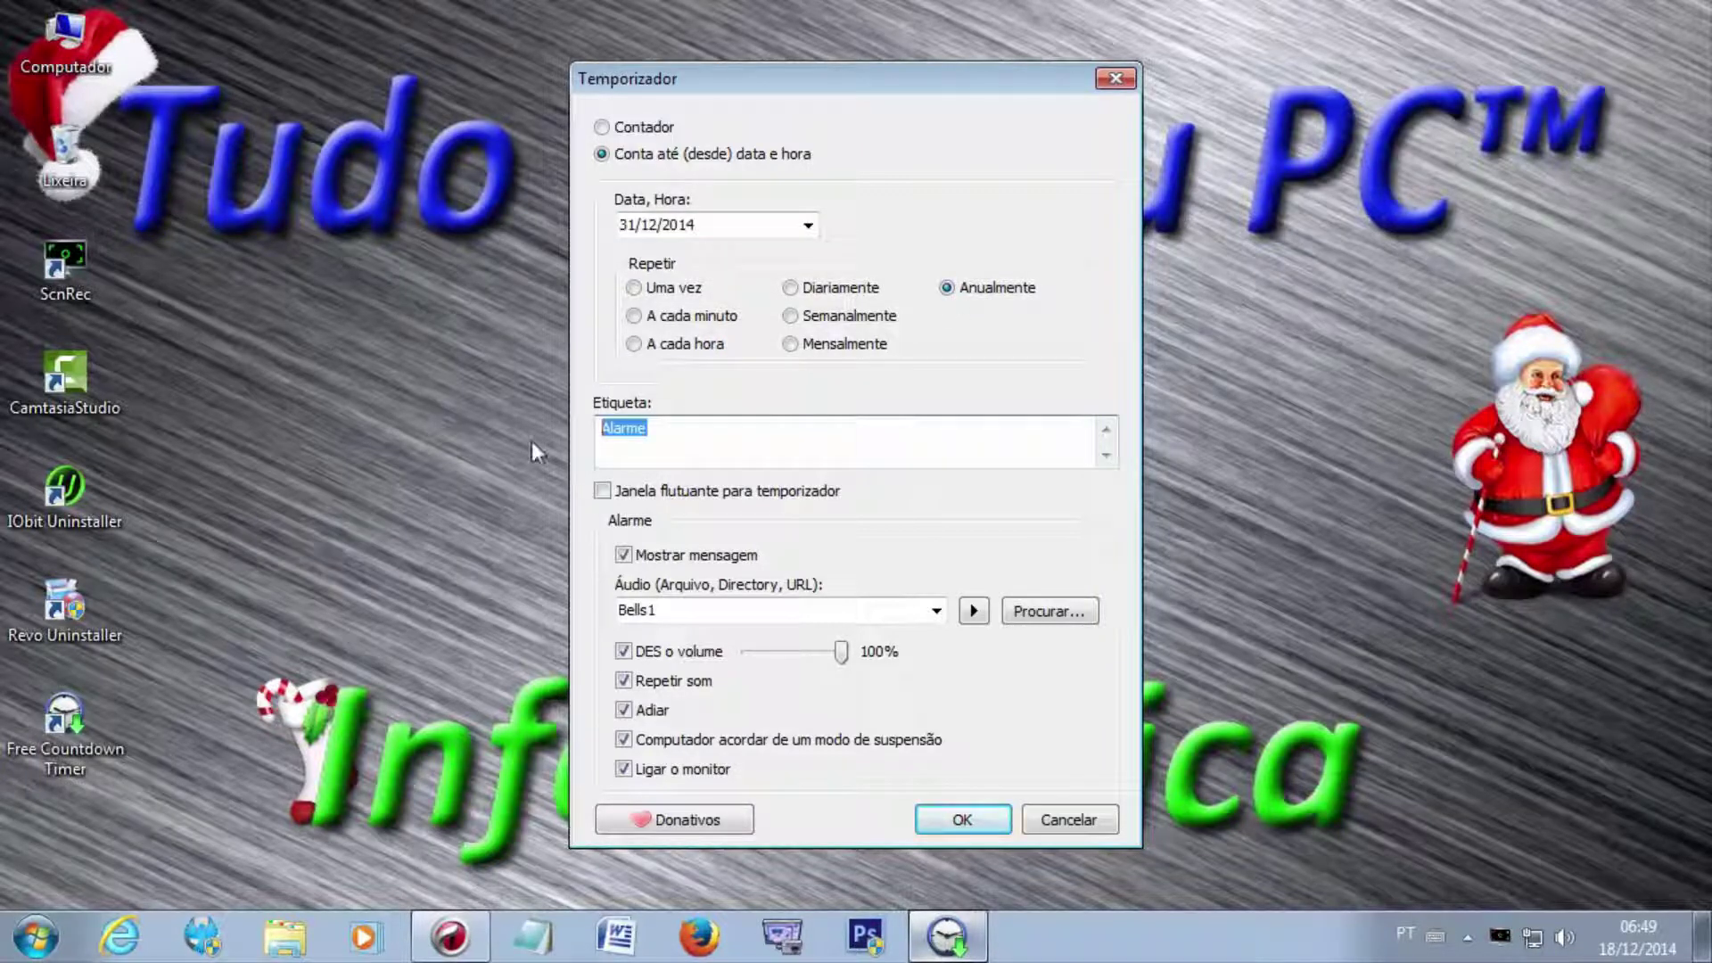
{"action": "type", "text": "FELIZ ANO NOVO"}
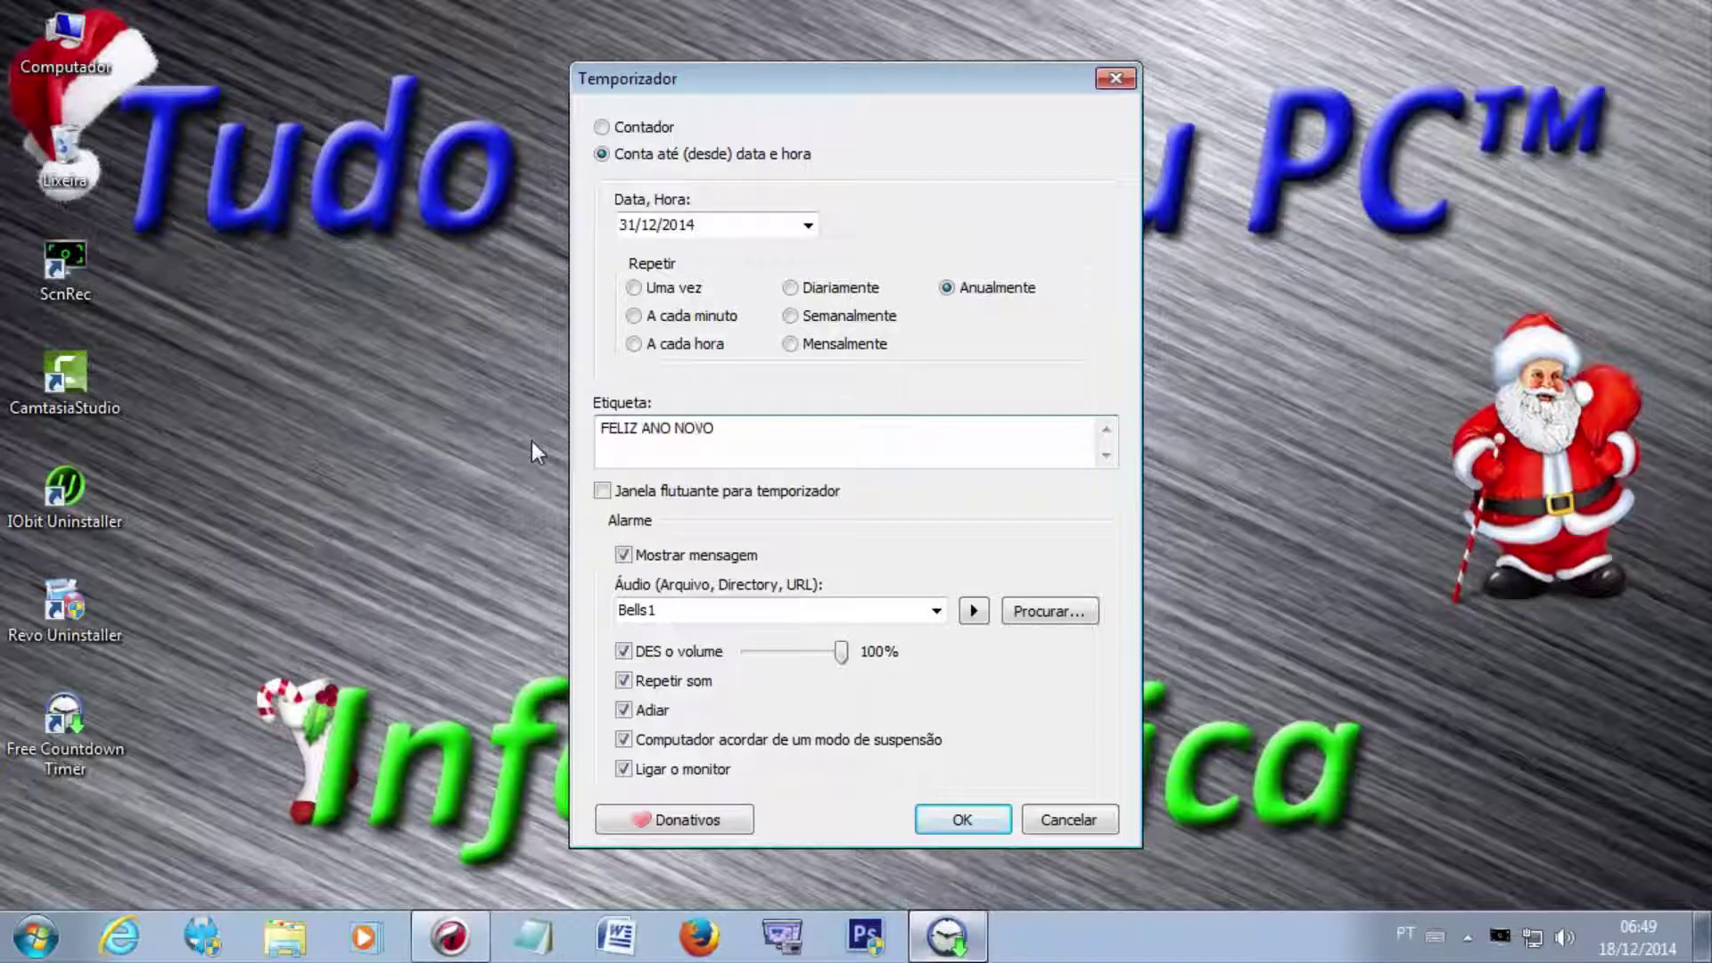
{"action": "type", "text": "!"}
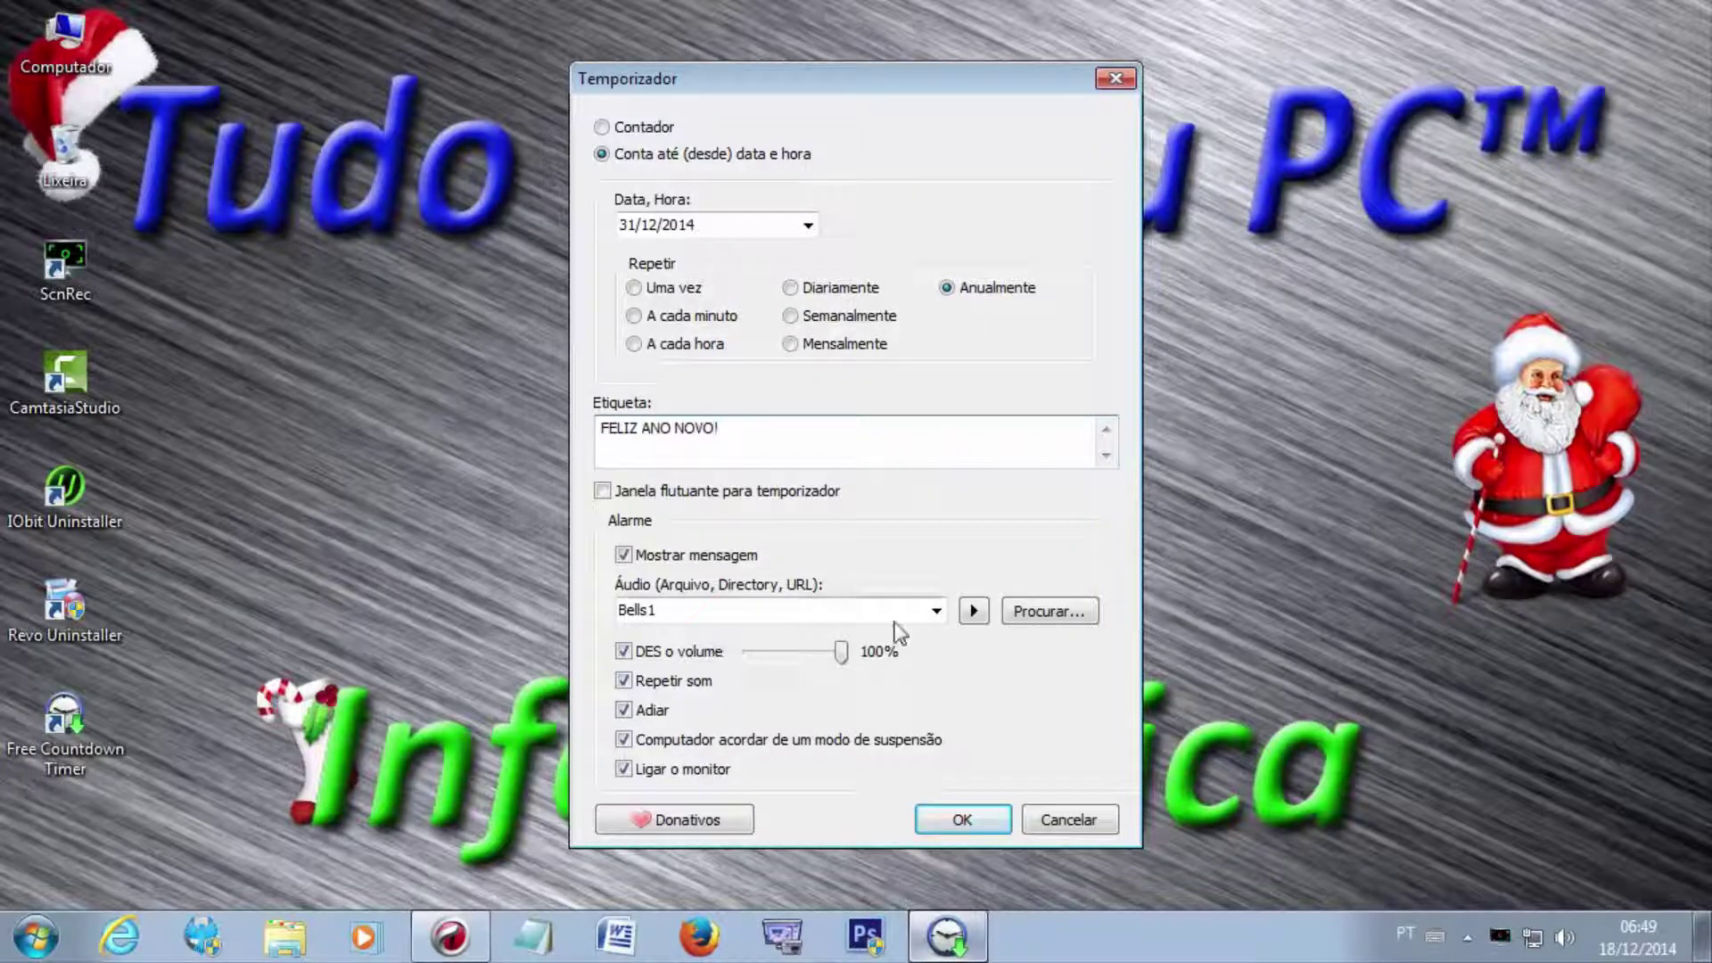
{"action": "left_click", "coordinate": [935, 612]}
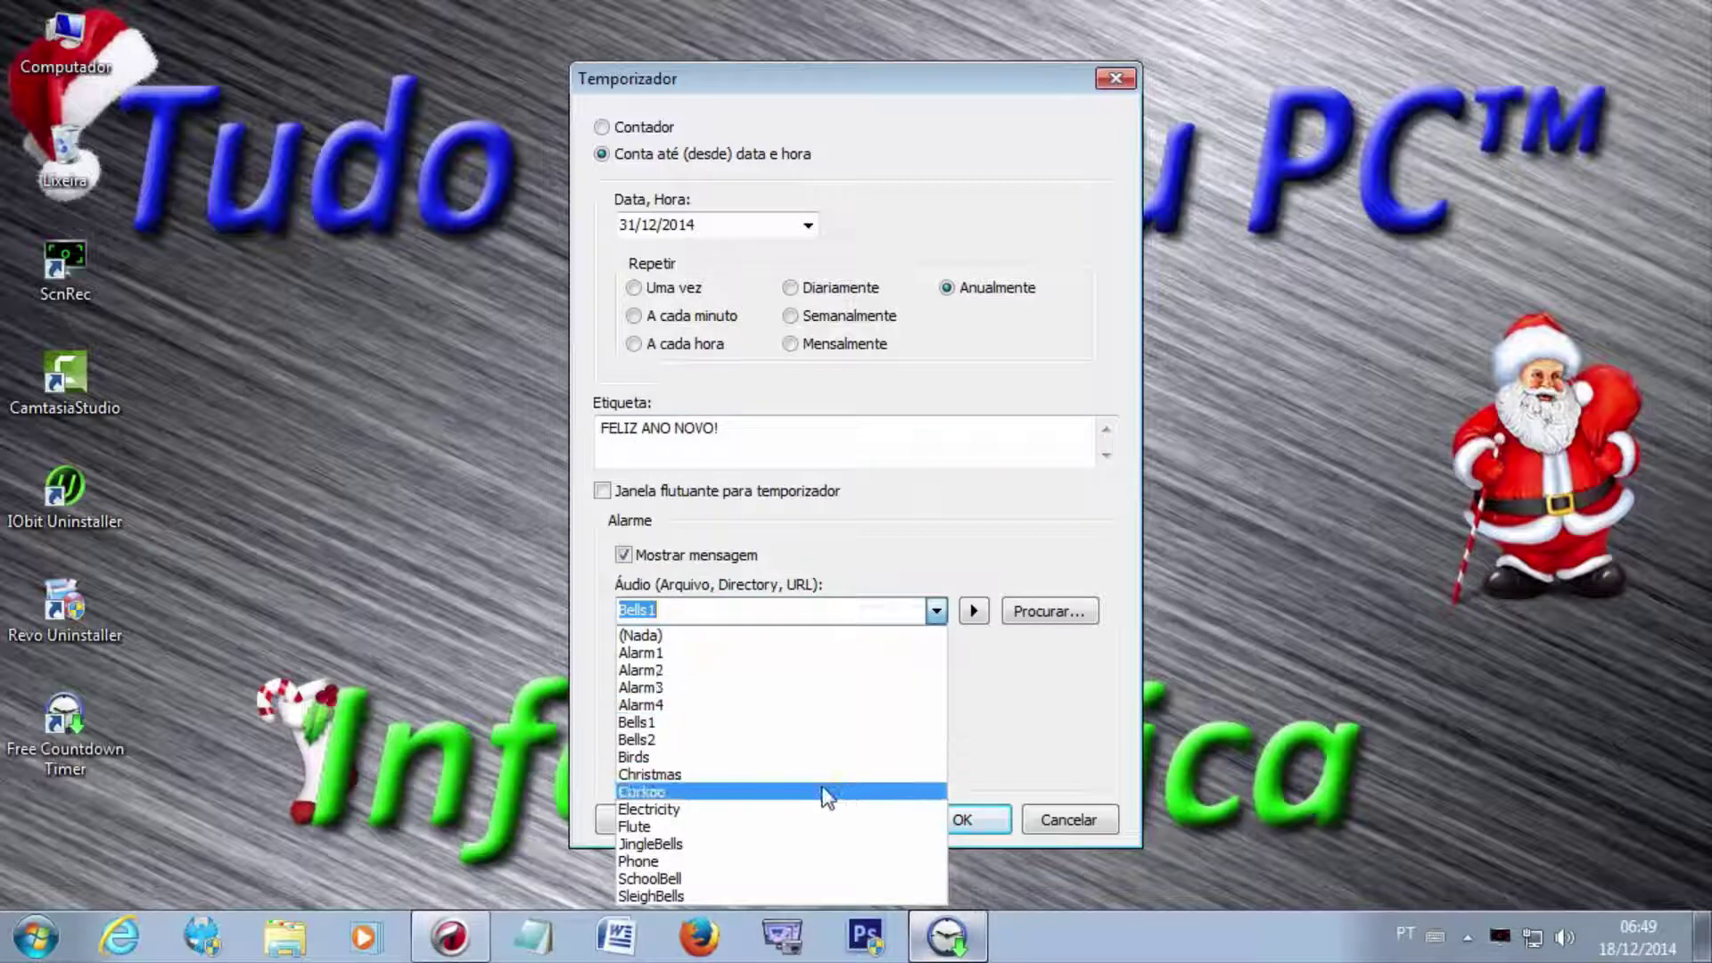
{"action": "left_click", "coordinate": [851, 792]}
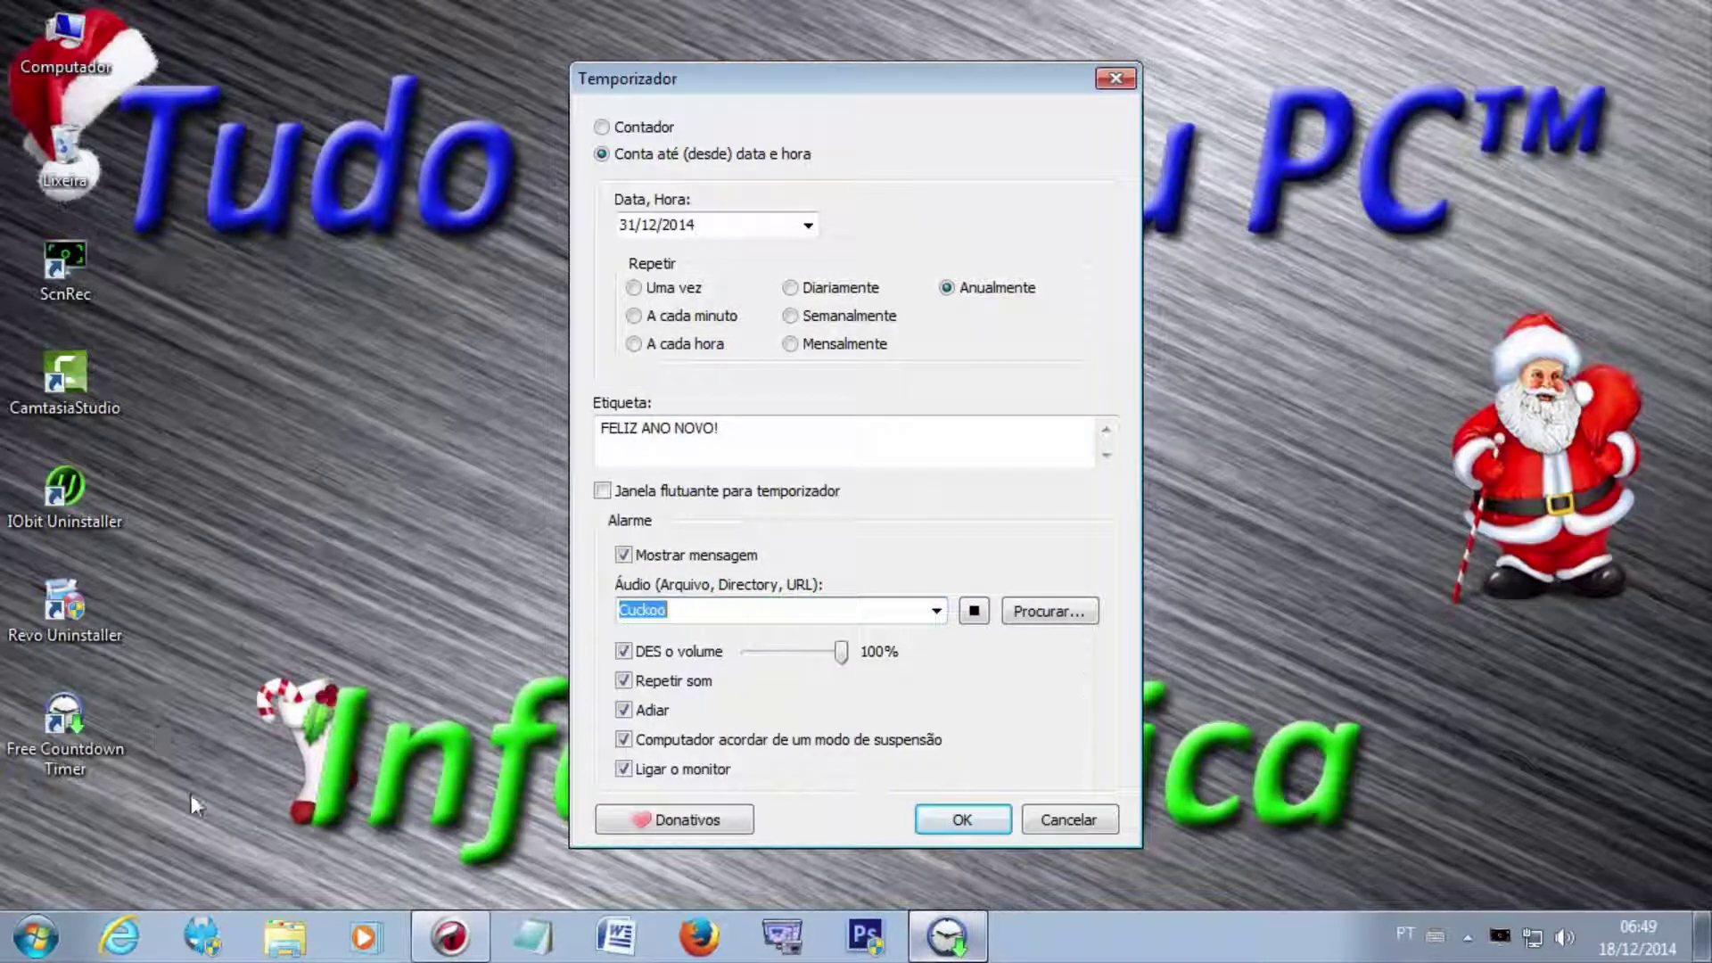
Save the "FELIZ ANO NOVO!" timer and review both countdown entries and the actions available for the New Year one.
{"action": "left_click", "coordinate": [965, 813]}
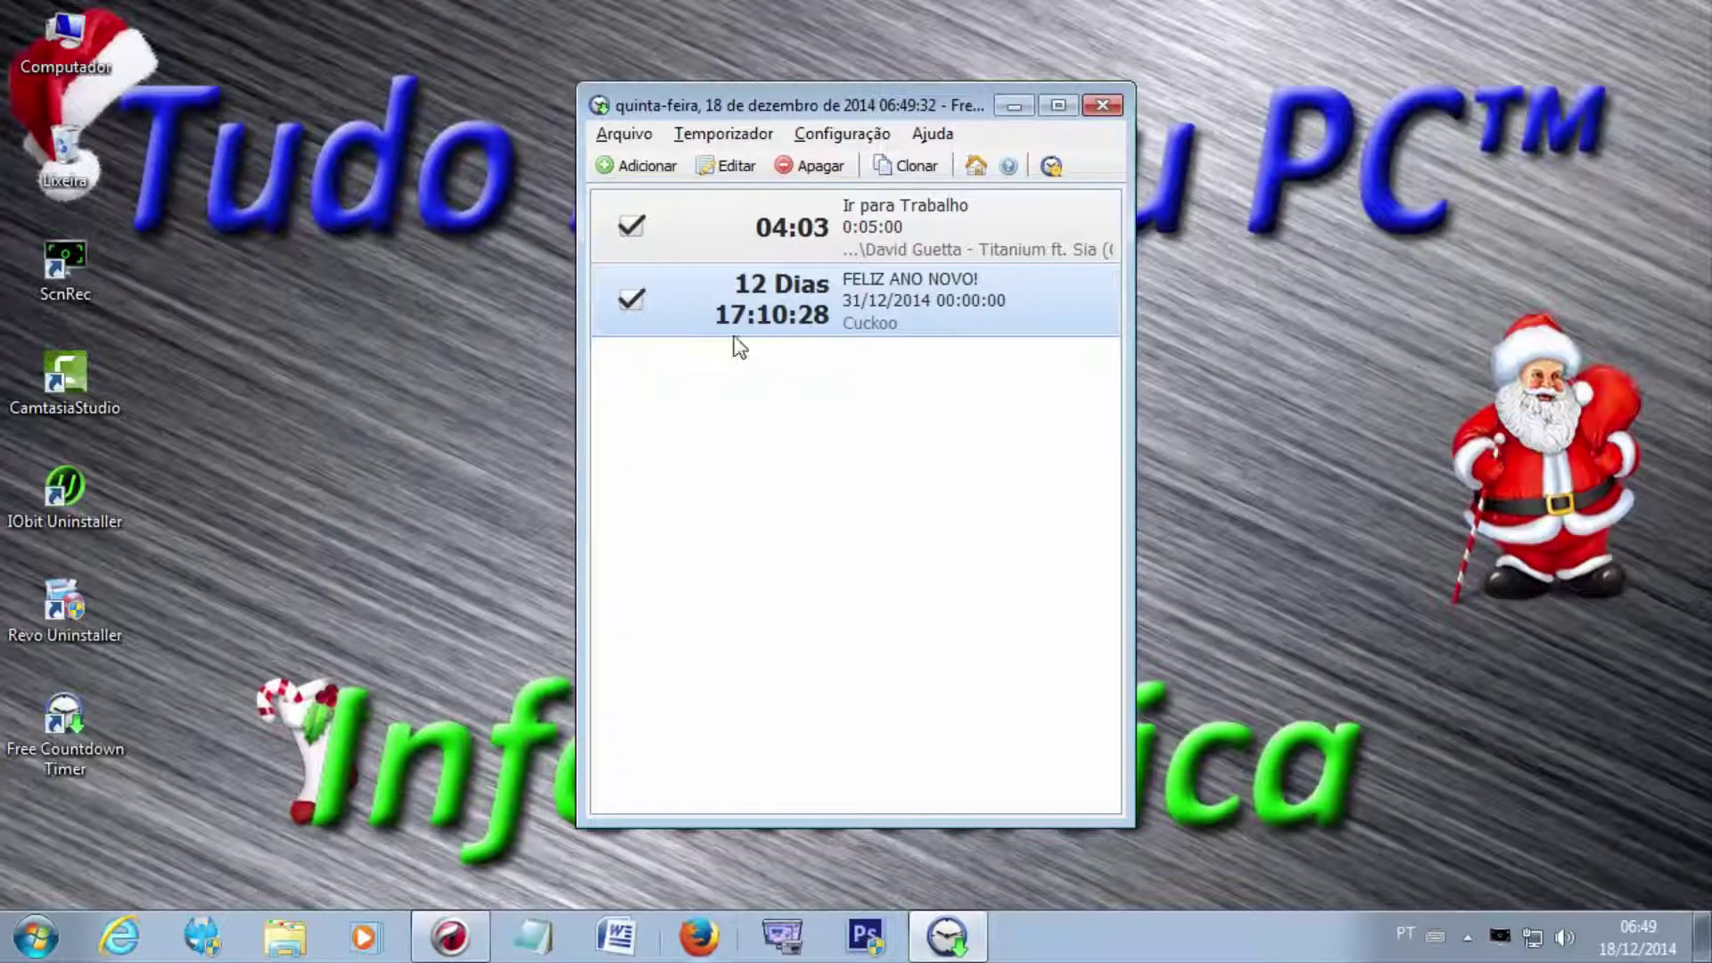
{"action": "left_click", "coordinate": [696, 230]}
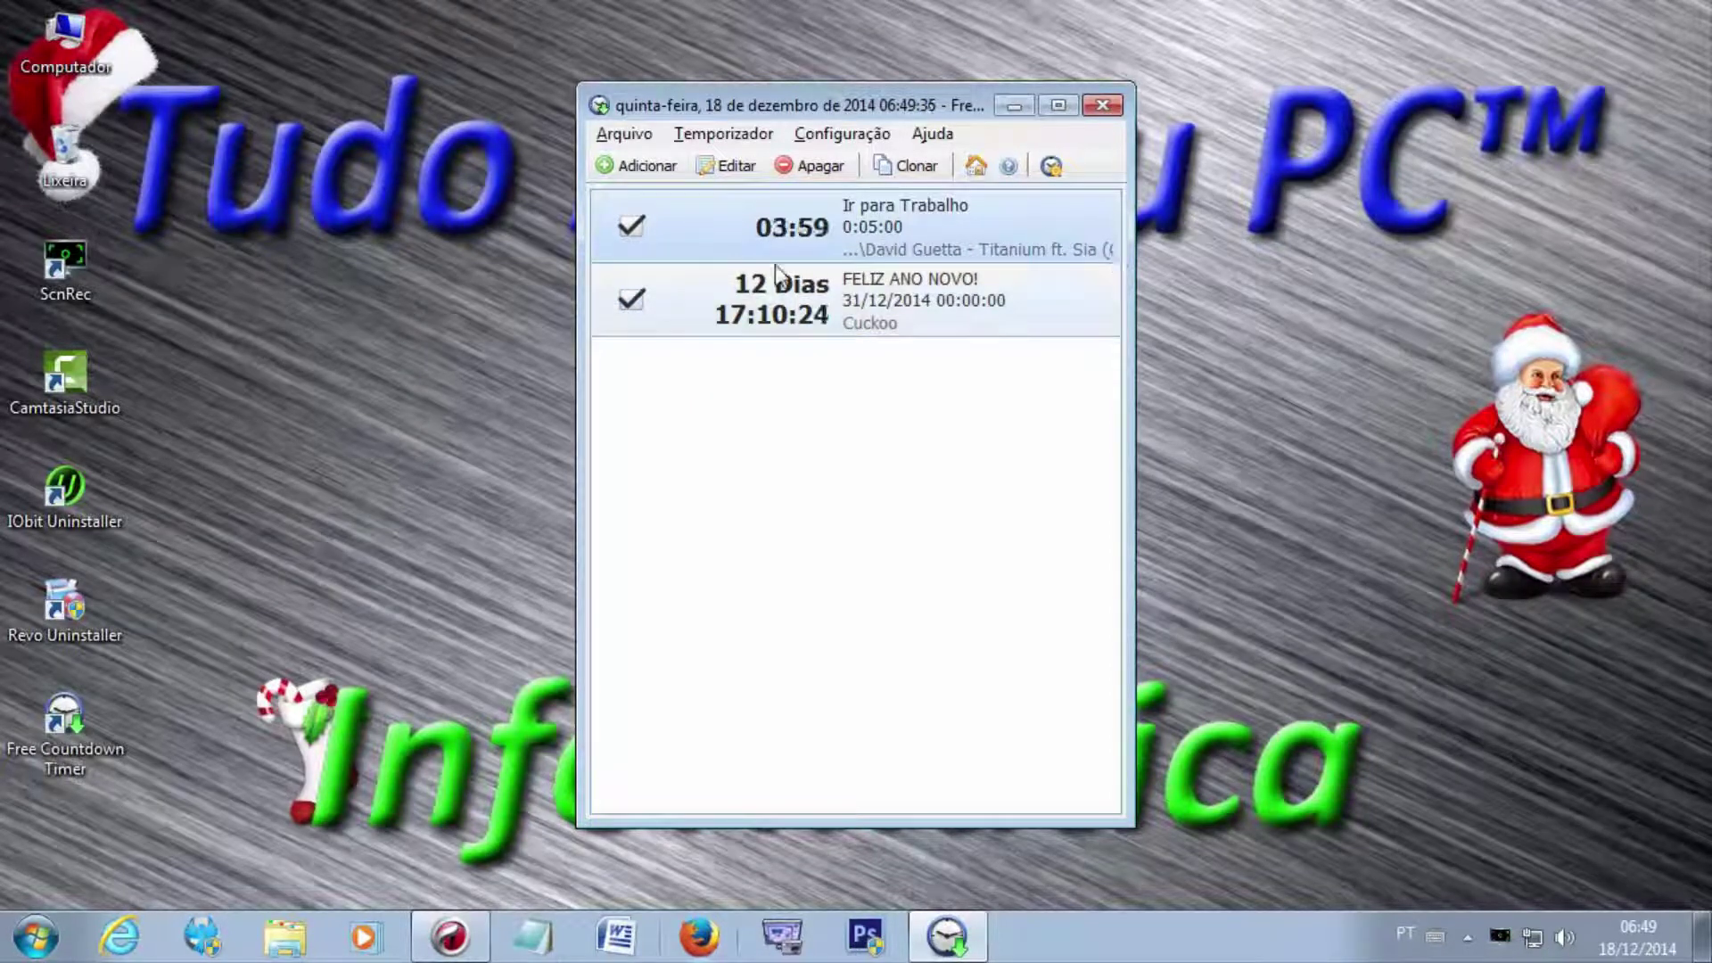
{"action": "left_click", "coordinate": [732, 312]}
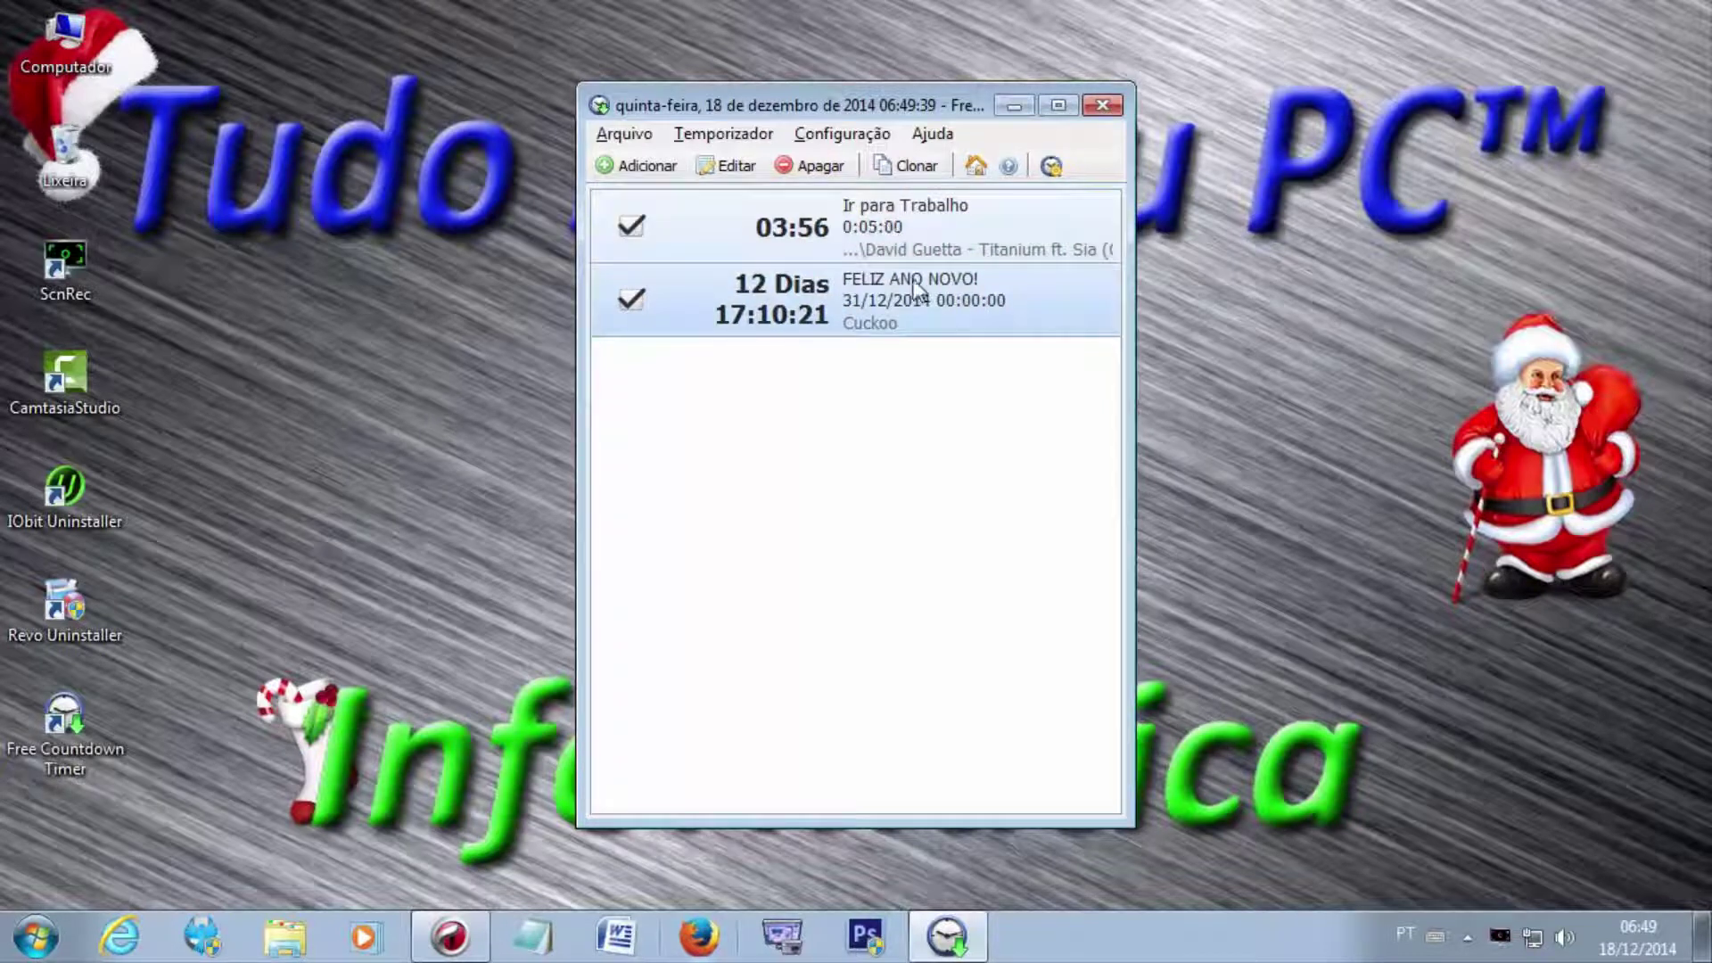
{"action": "right_click", "coordinate": [858, 322]}
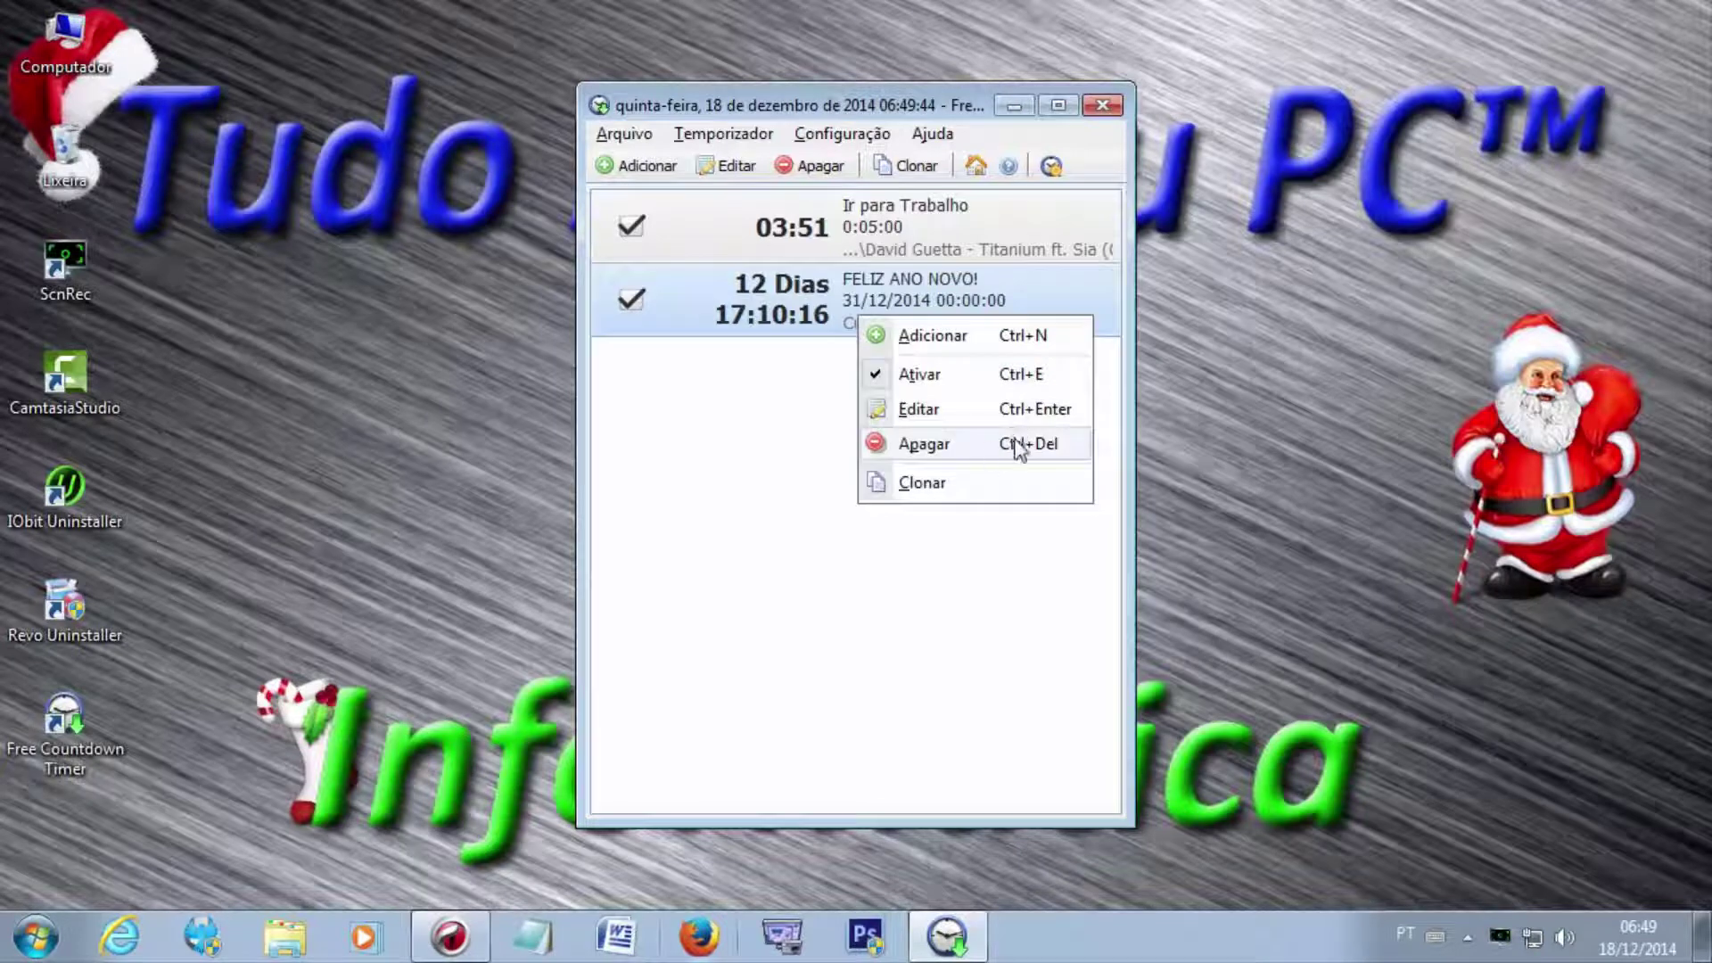
{"action": "left_click", "coordinate": [772, 396]}
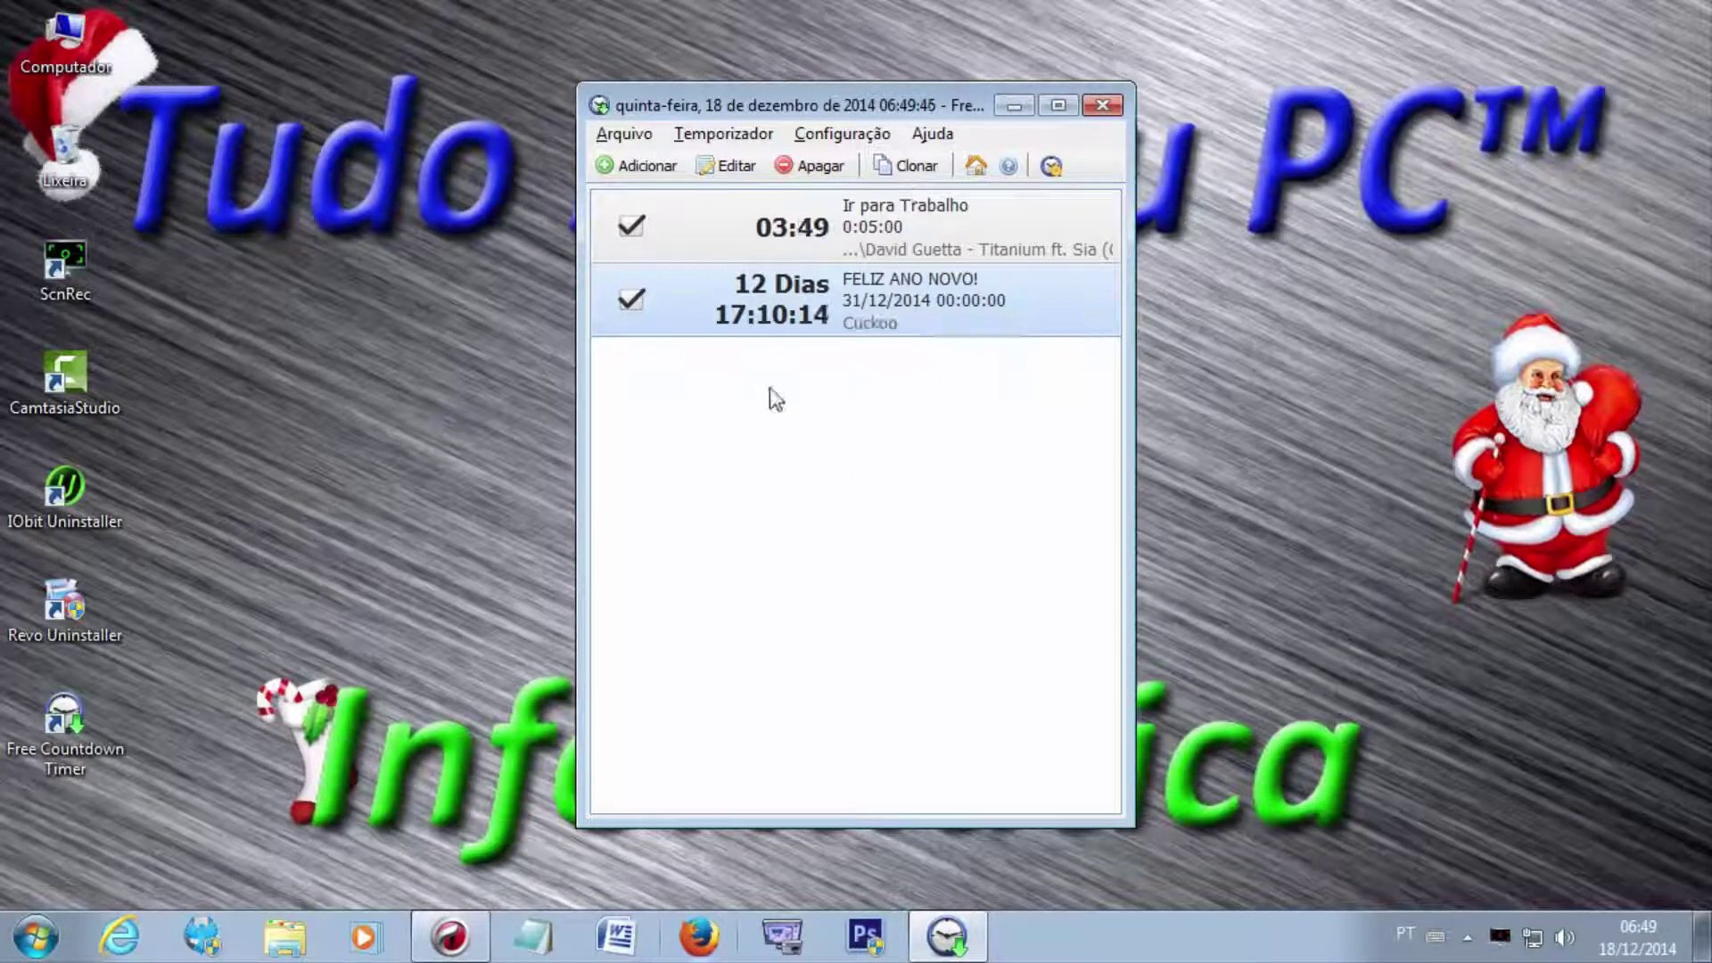
{"action": "left_click", "coordinate": [850, 234]}
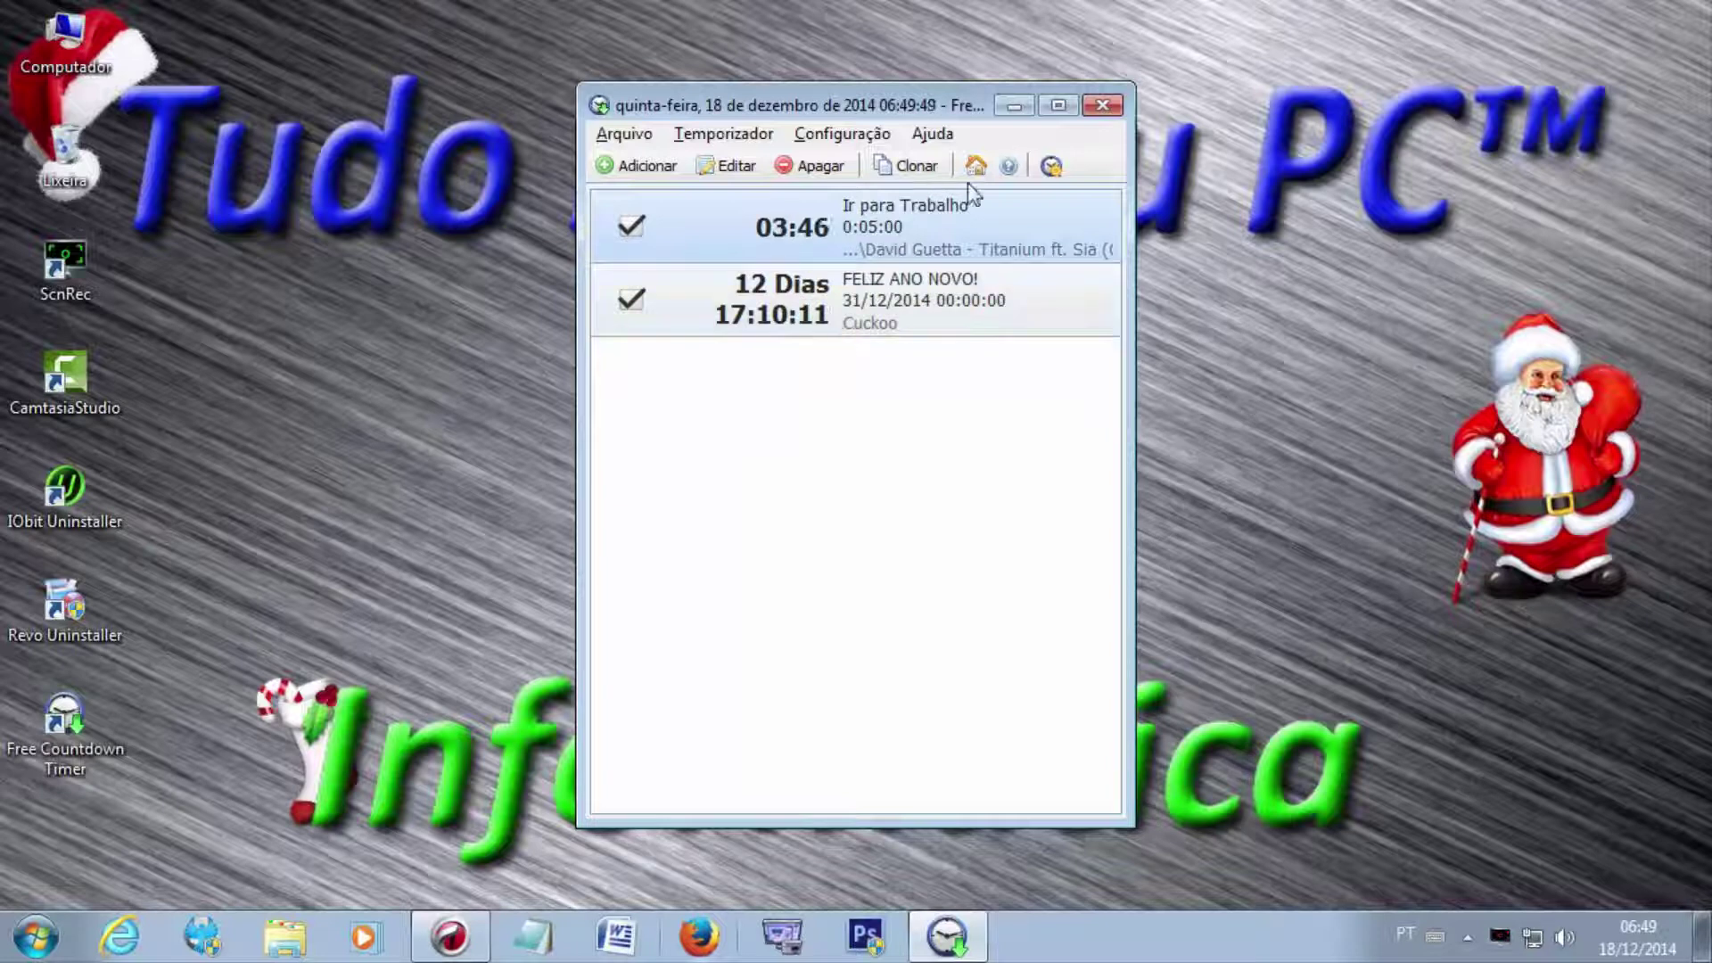
Review the configuration options, including Windows startup and sound playback, without changing them, and close the timer window.
{"action": "left_click", "coordinate": [630, 134]}
{"action": "mouse_move", "coordinate": [896, 136]}
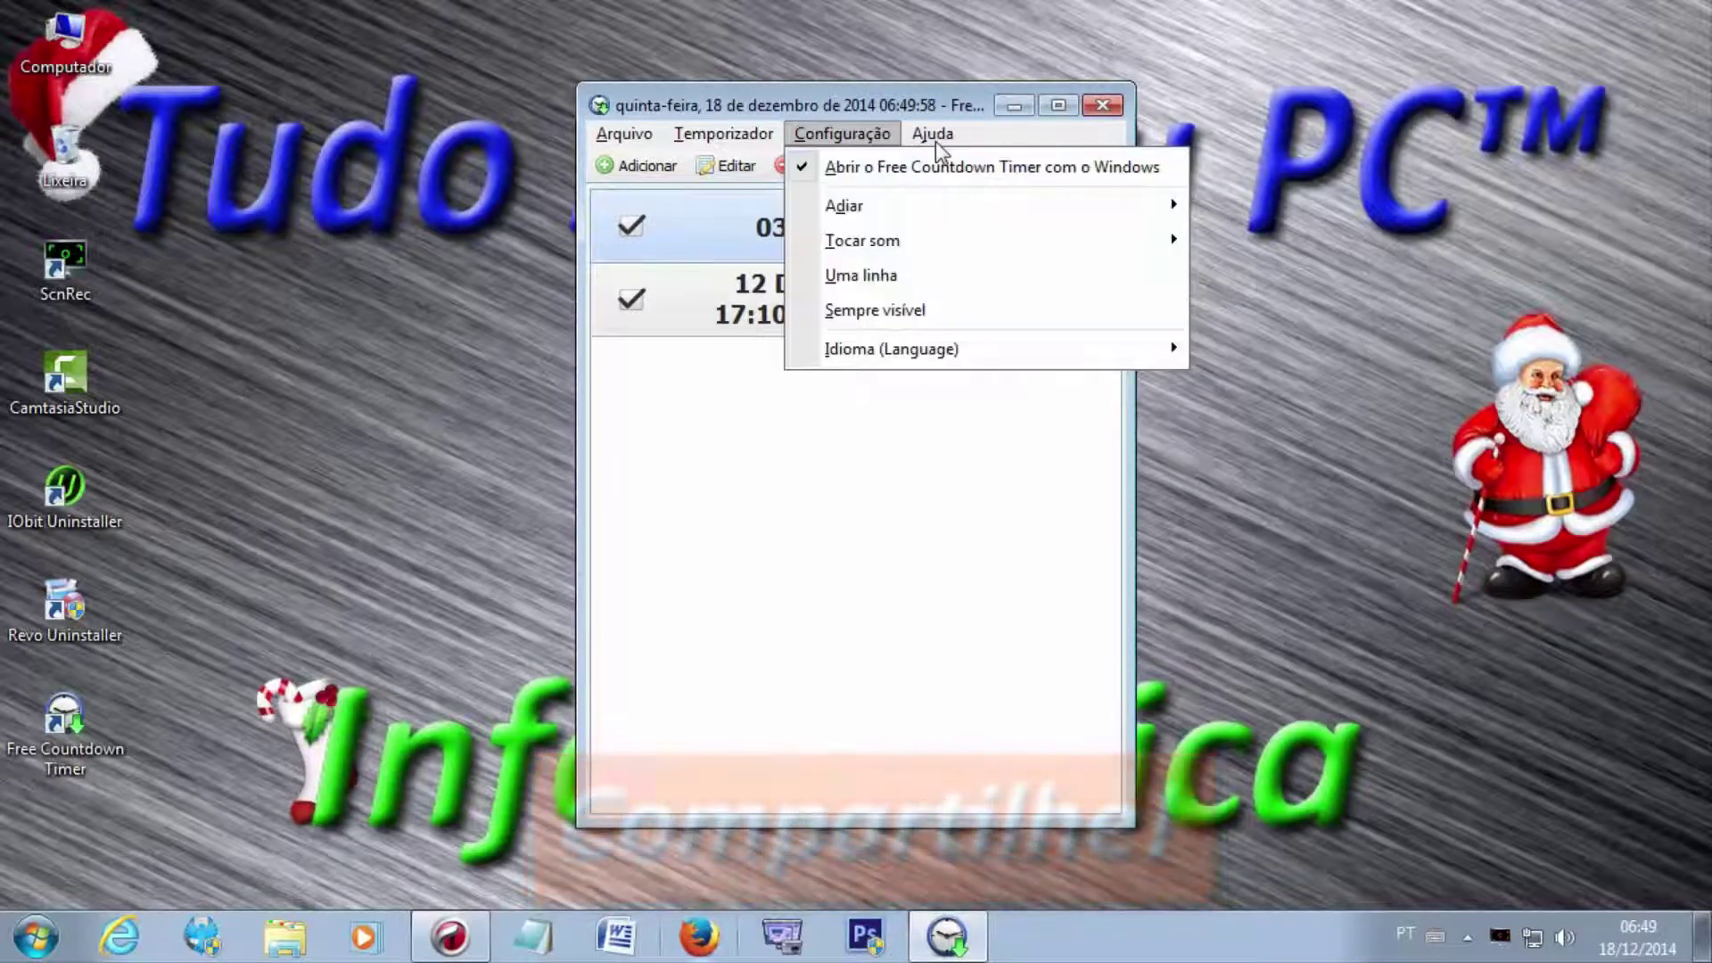
{"action": "left_click", "coordinate": [1005, 519]}
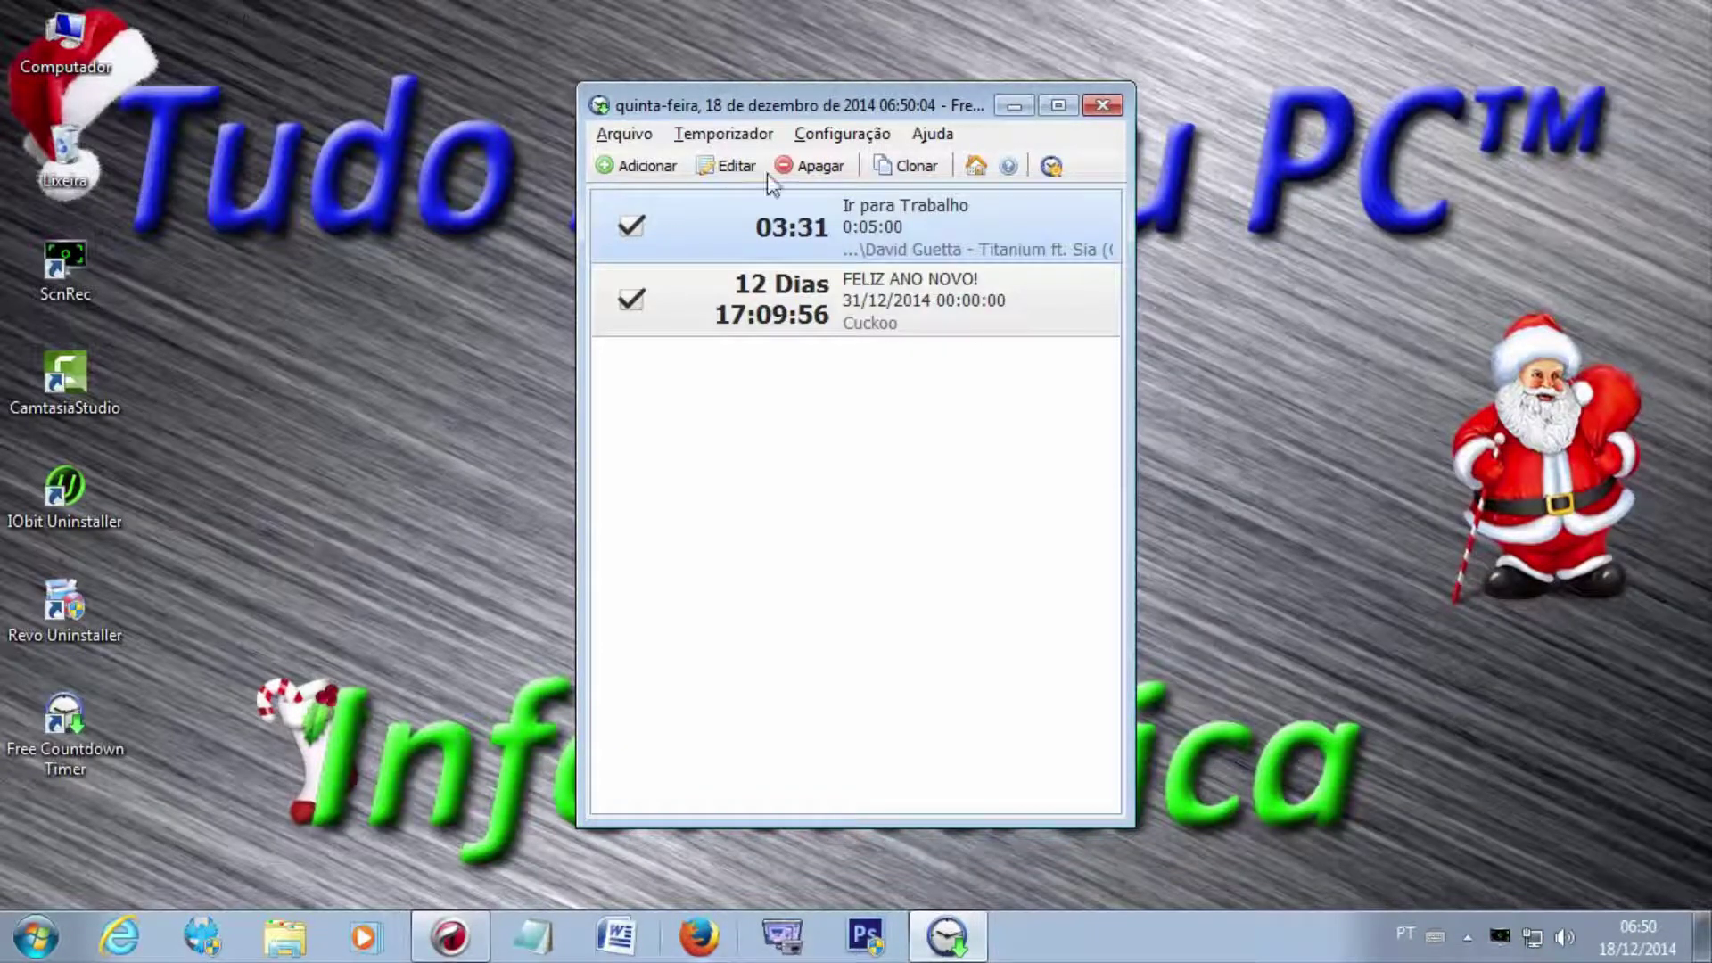
{"action": "left_click", "coordinate": [836, 136]}
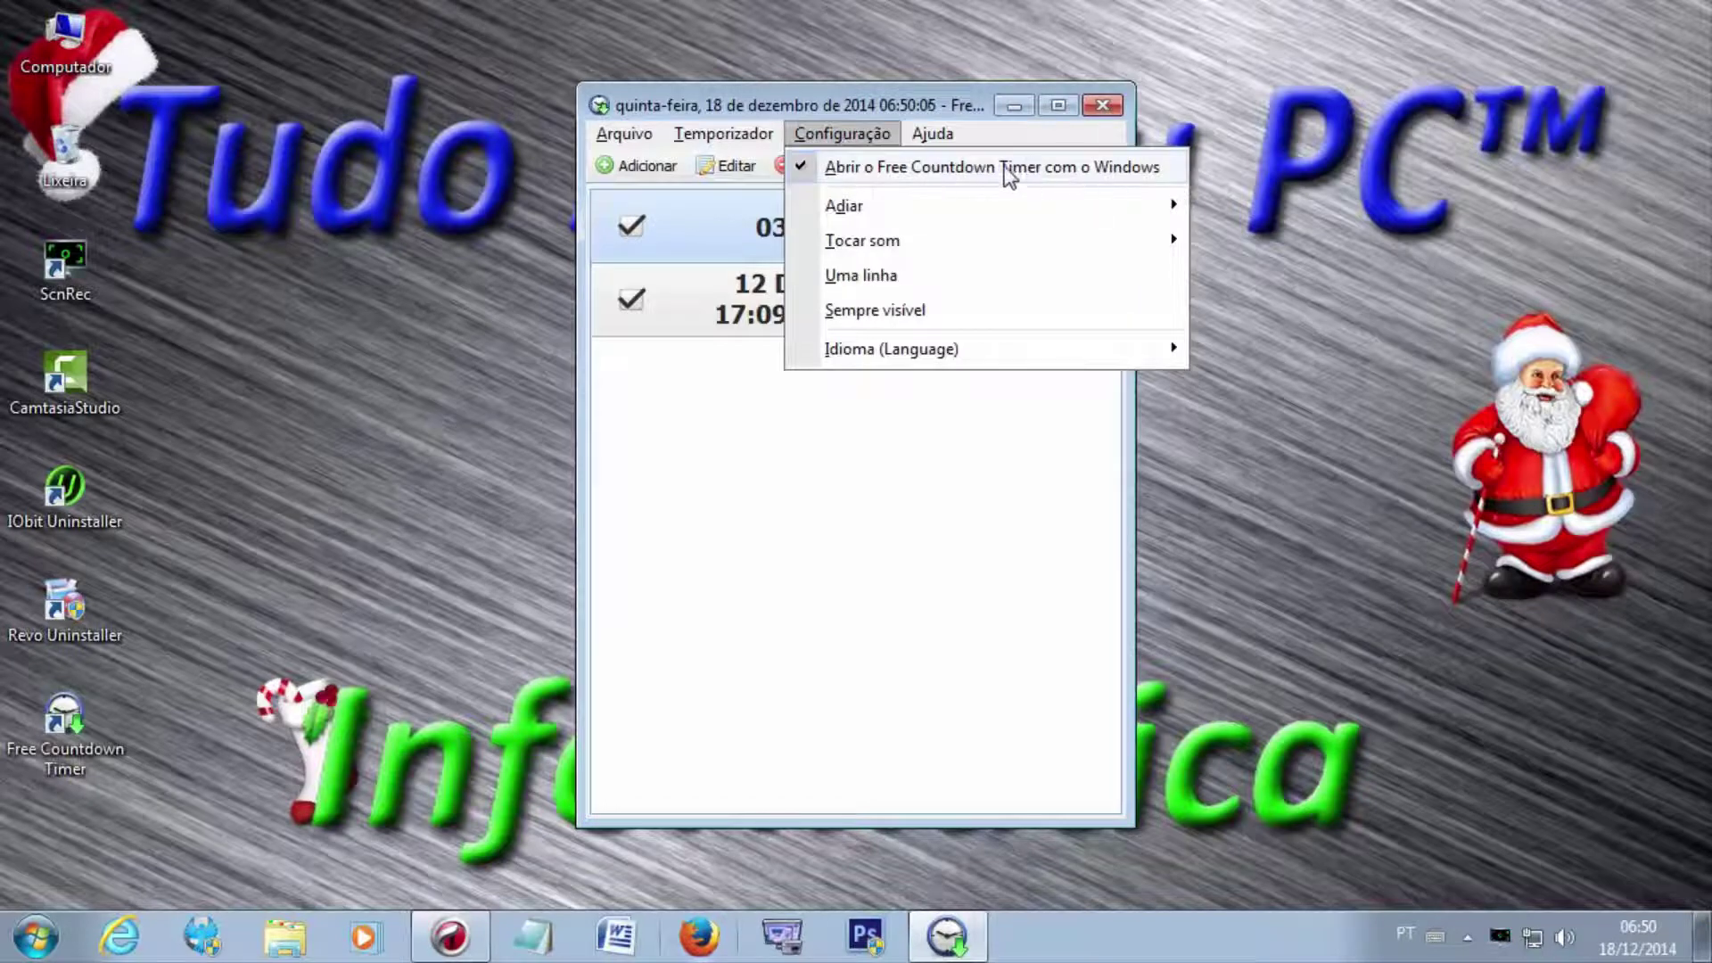
{"action": "left_click", "coordinate": [1124, 239]}
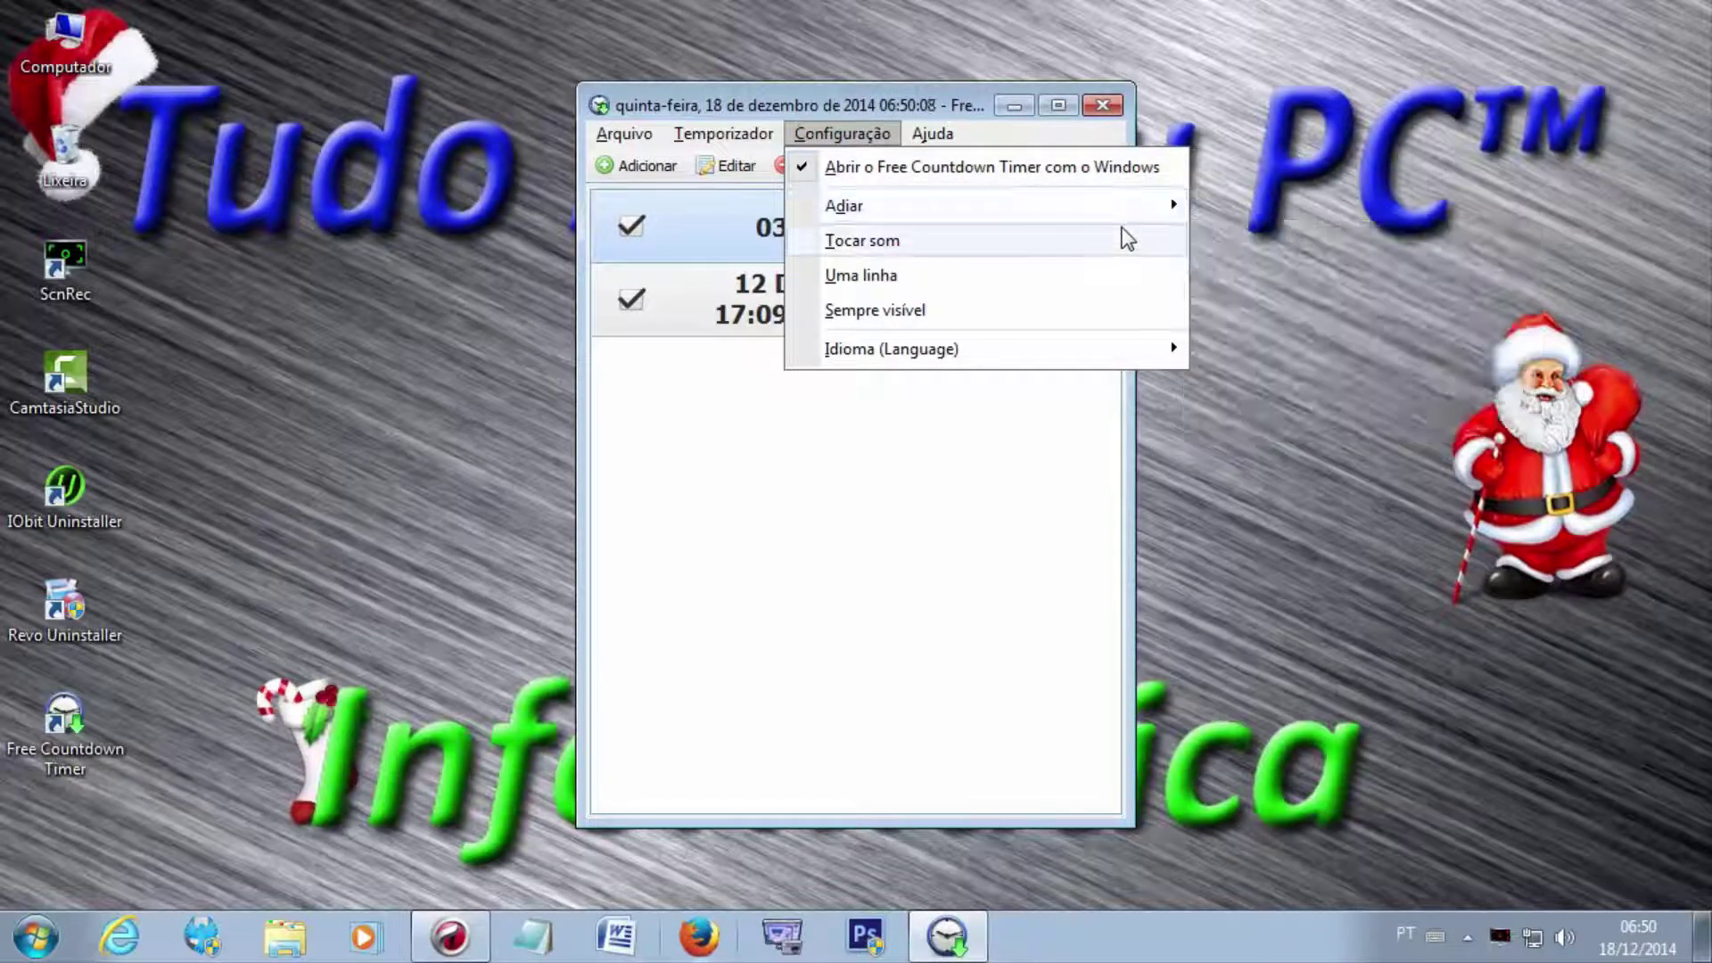
{"action": "left_click", "coordinate": [918, 428]}
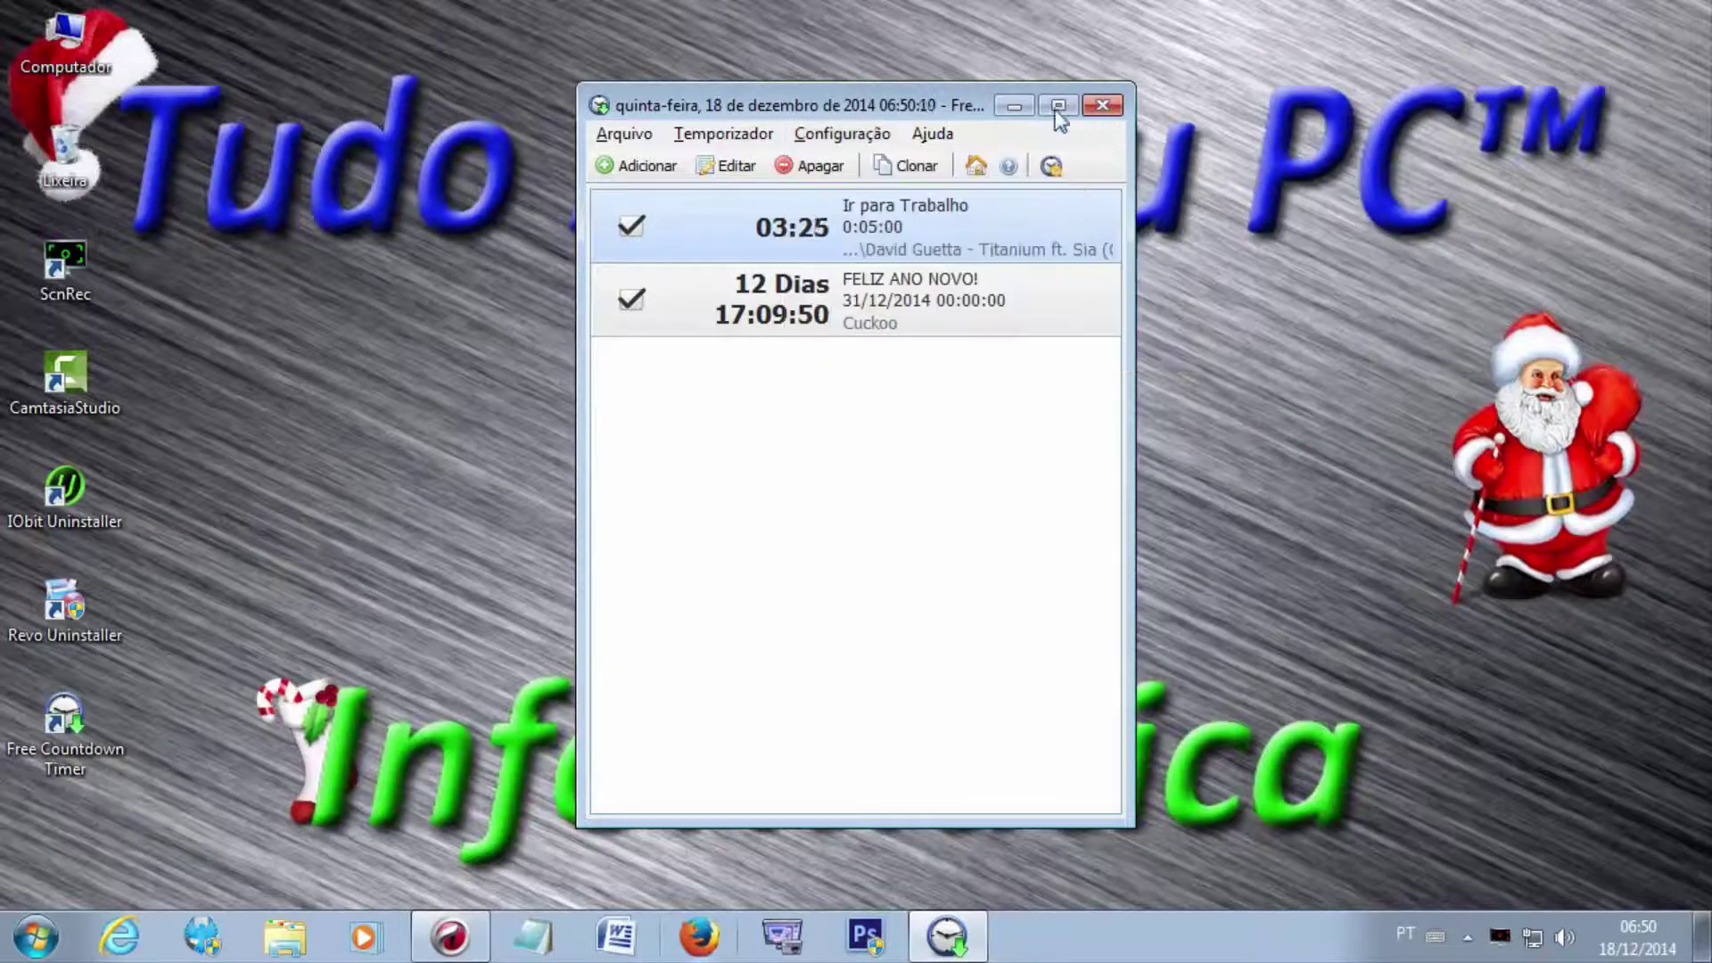
{"action": "left_click", "coordinate": [1102, 107]}
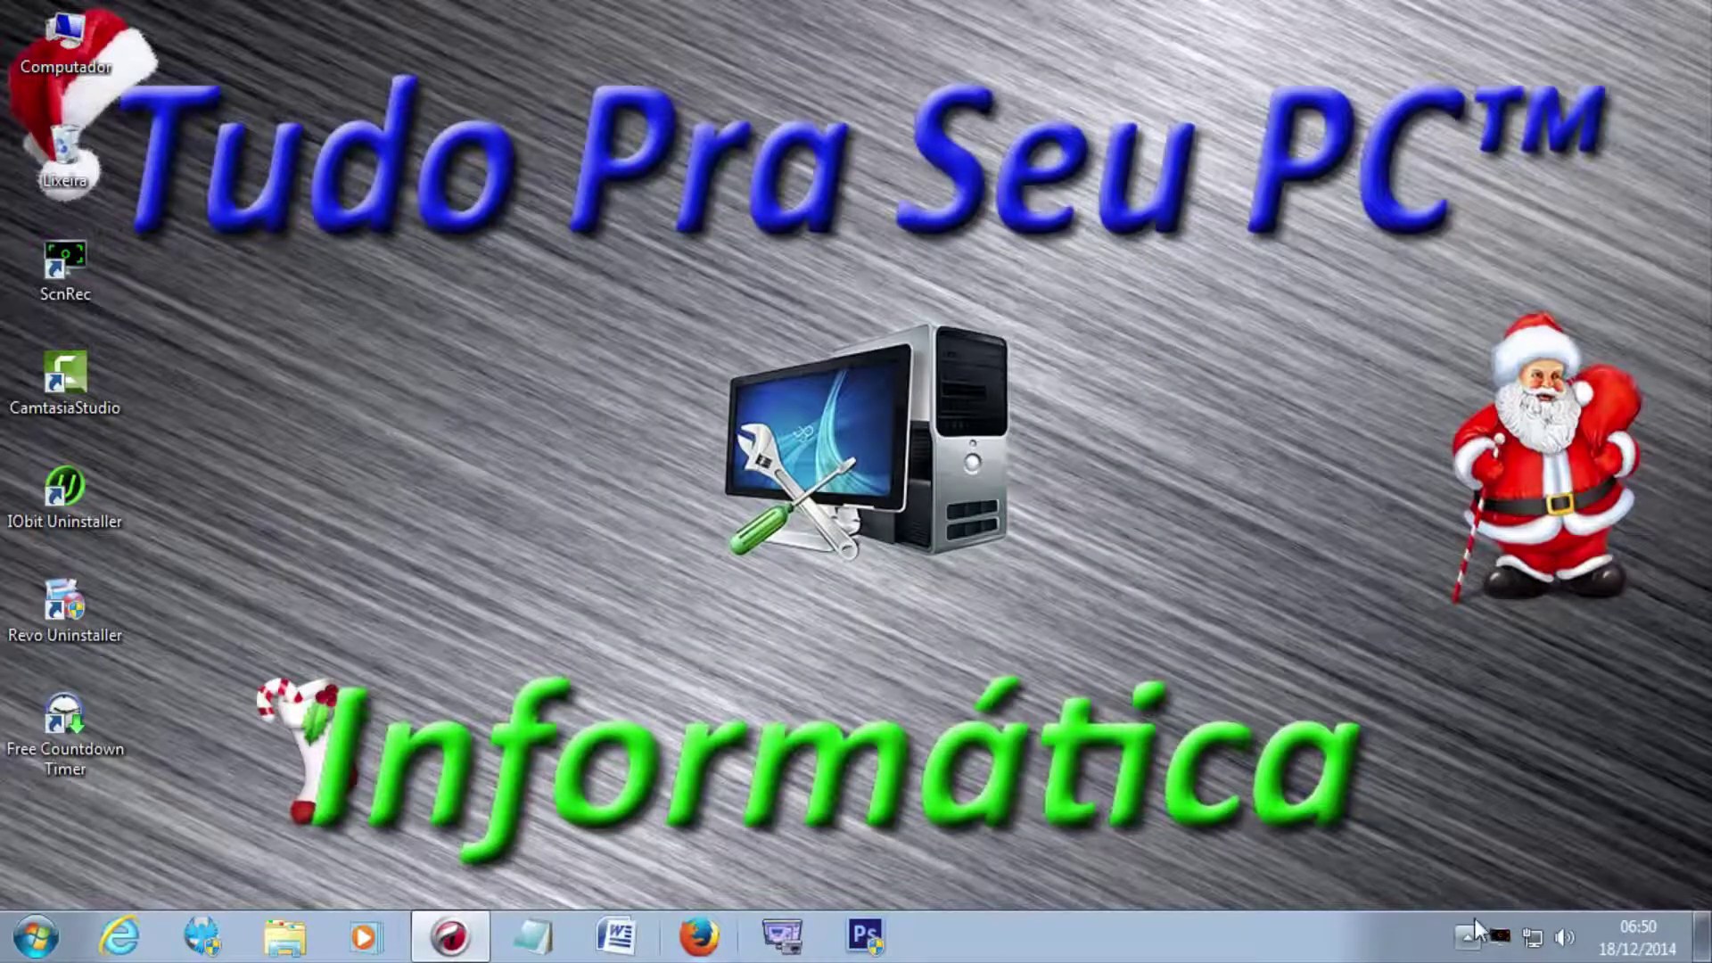